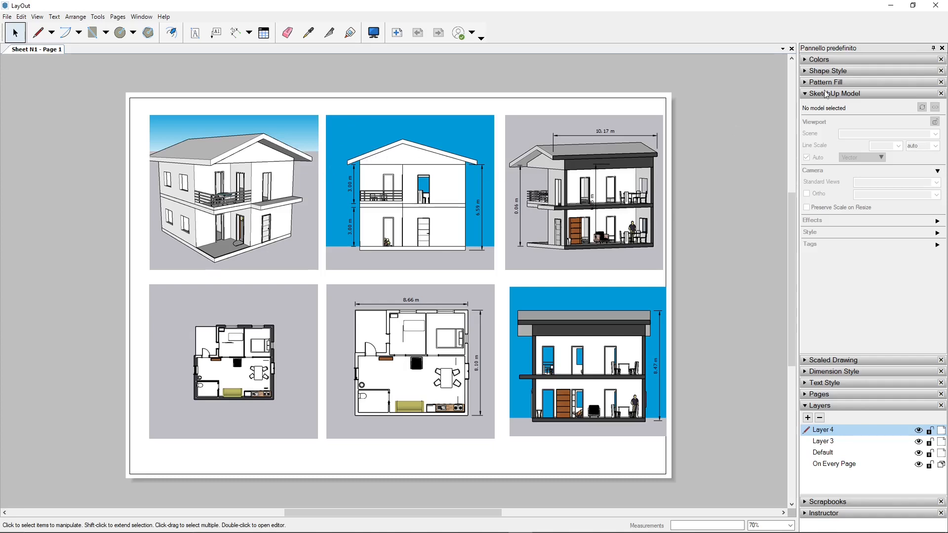
Switch from LayOut to the SketchUp house model and examine its front and side facades from several angles.
left_click(901, 9)
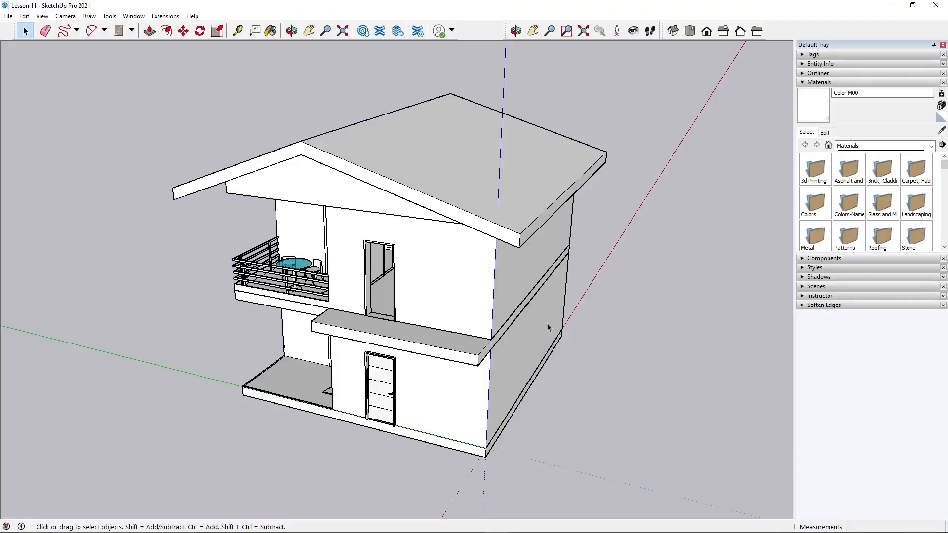
mouse_move(395, 292)
middle_mouse_down()
mouse_move(387, 277)
mouse_move(675, 247)
mouse_move(424, 311)
middle_mouse_up()
middle_click_drag(495, 319, 470, 328)
scroll(415, 370, "down", 1)
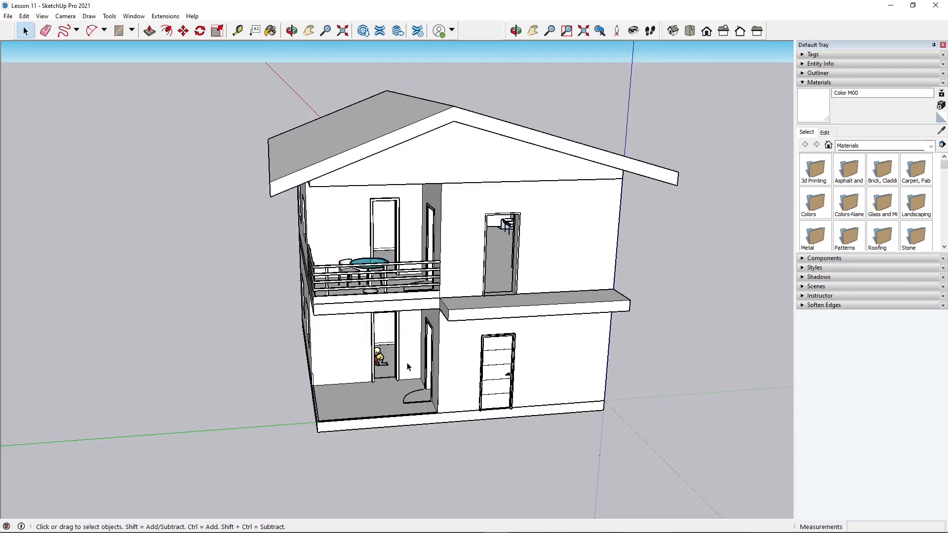
middle_click_drag(492, 308, 420, 307)
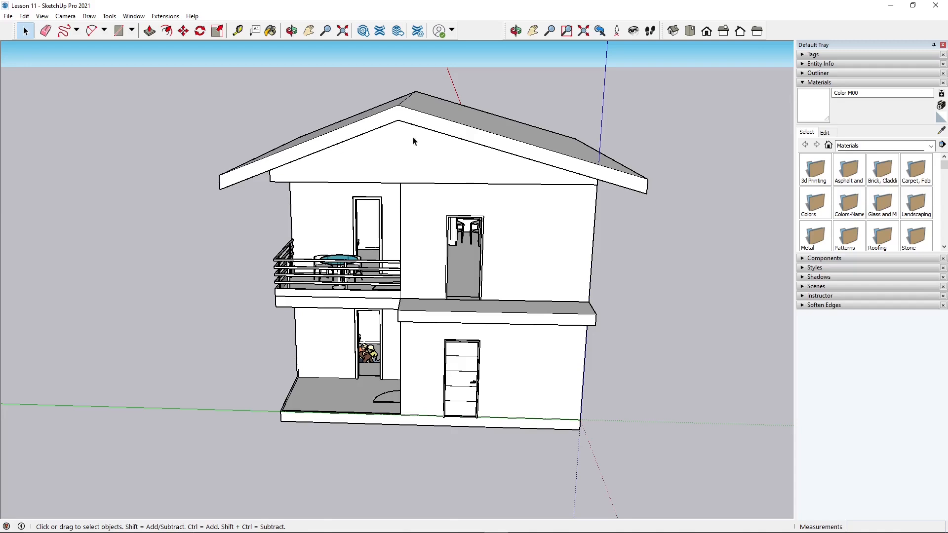
middle_click_drag(561, 251, 483, 239)
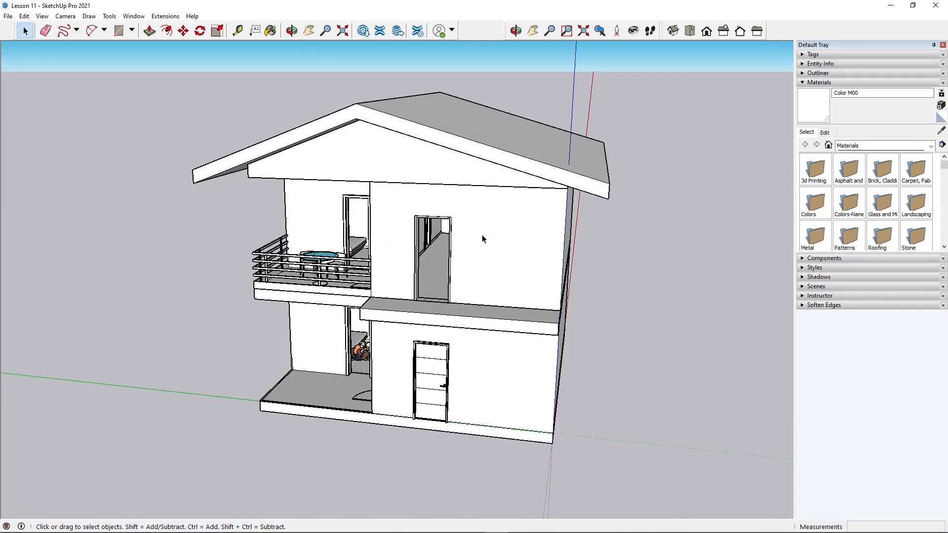
middle_click_drag(393, 250, 509, 272)
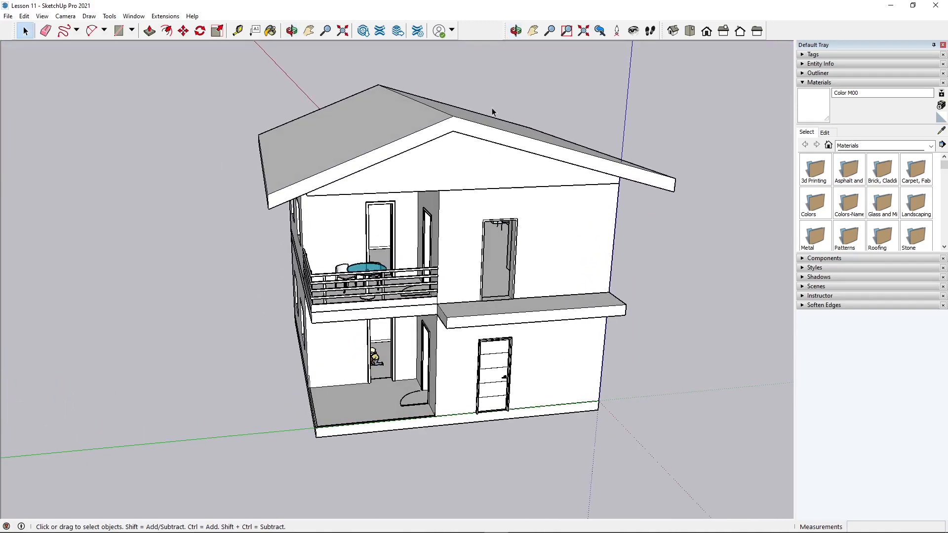
middle_click_drag(498, 217, 523, 183)
middle_click_drag(469, 219, 559, 183)
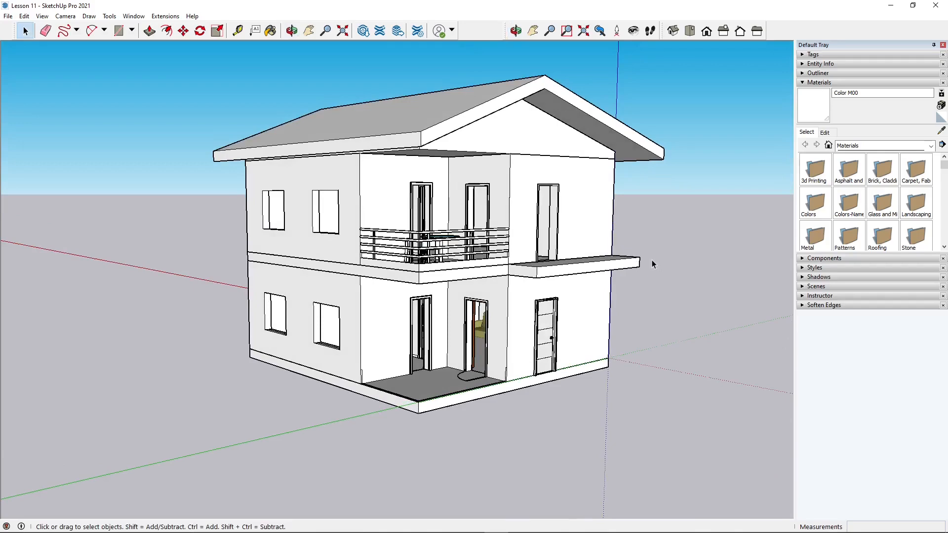
middle_click_drag(652, 264, 349, 289)
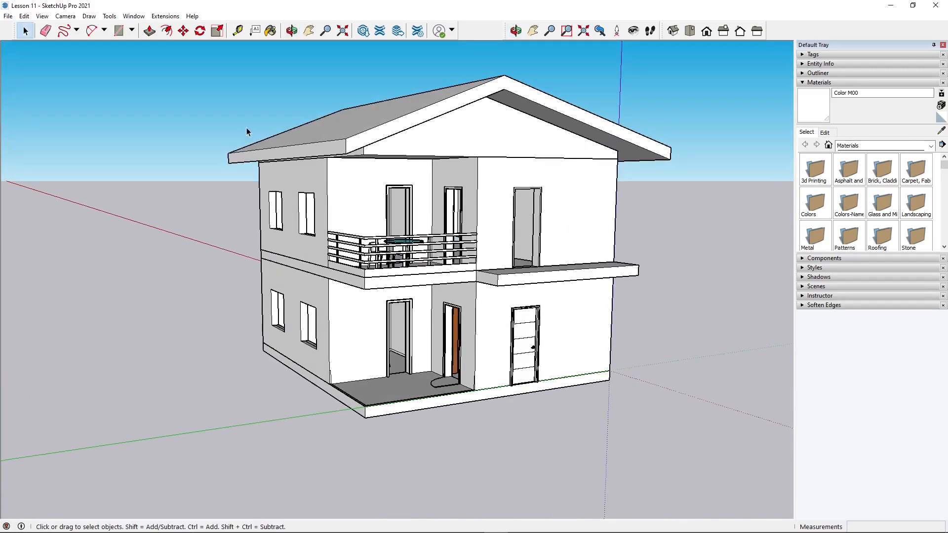
mouse_move(592, 236)
middle_mouse_down()
mouse_move(241, 246)
mouse_move(504, 258)
mouse_move(600, 252)
middle_mouse_up()
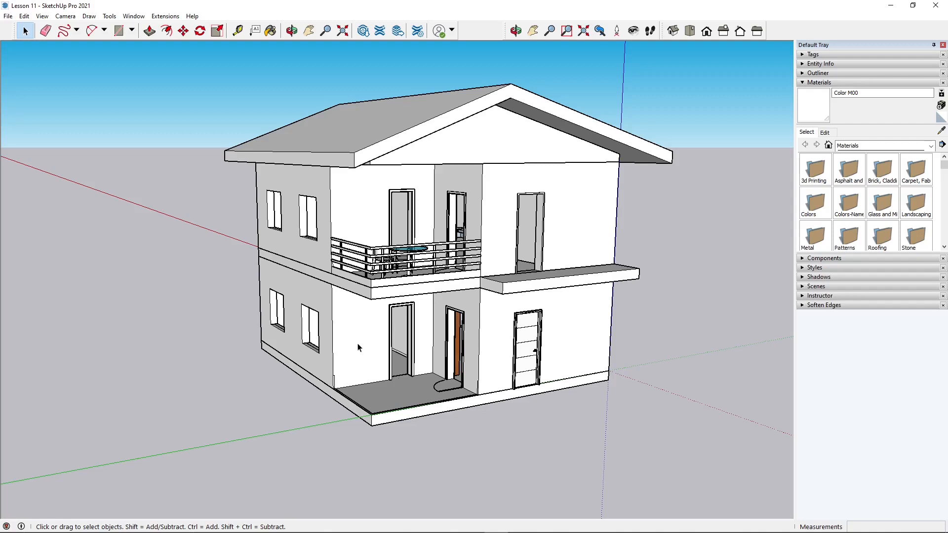
middle_click_drag(390, 314, 366, 303)
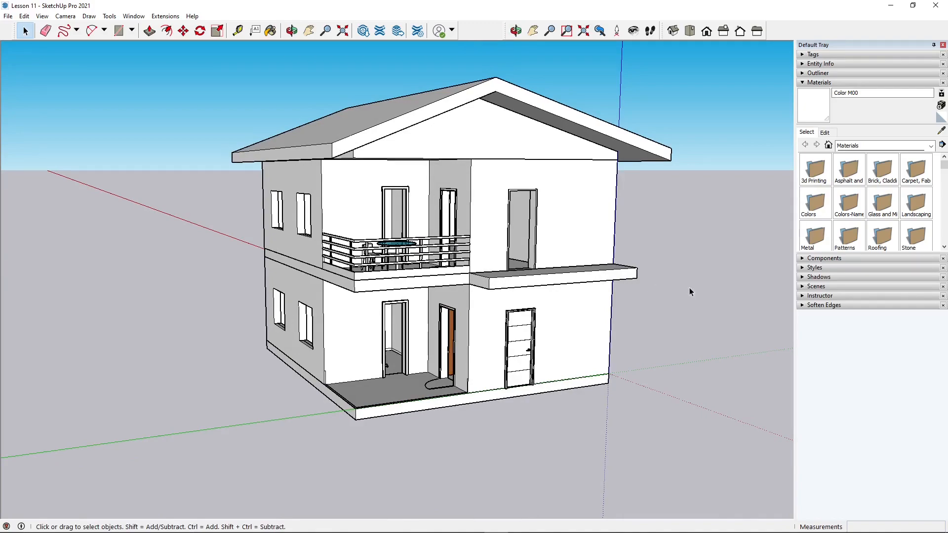
mouse_move(690, 292)
middle_mouse_down()
mouse_move(578, 295)
mouse_move(679, 305)
middle_mouse_up()
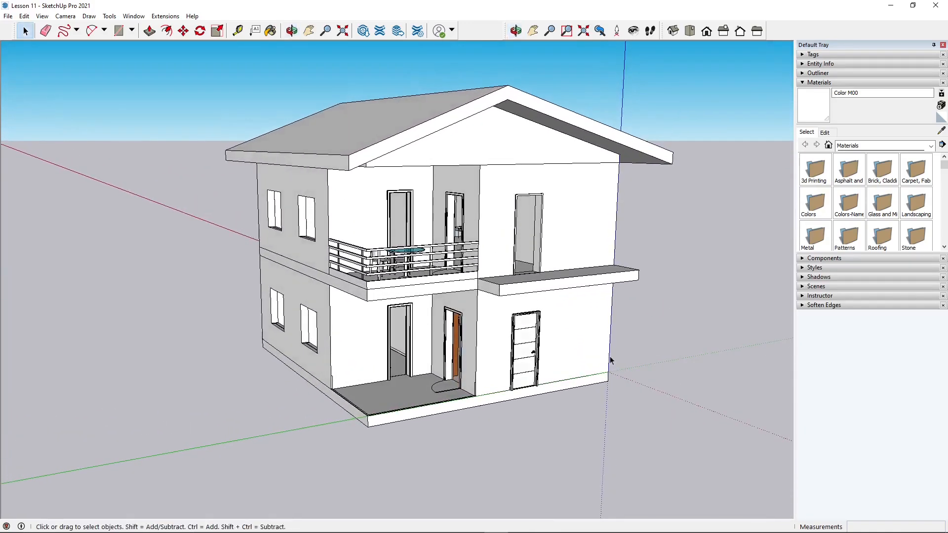
middle_click_drag(612, 238, 579, 243)
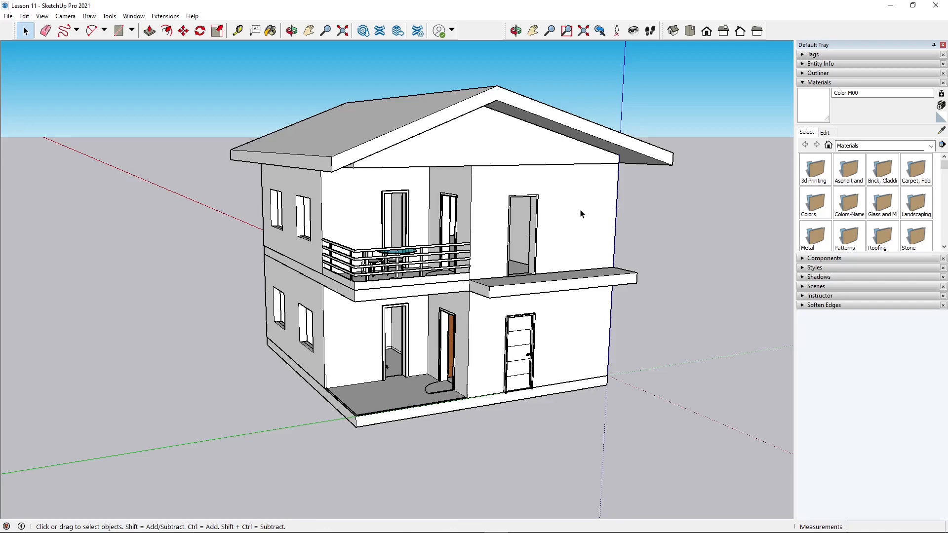
Inspect the model's grouping by selecting the roof, the upper storey and the slab between floors in turn, and clear the selection.
middle_click_drag(254, 193, 519, 100)
left_click(519, 100)
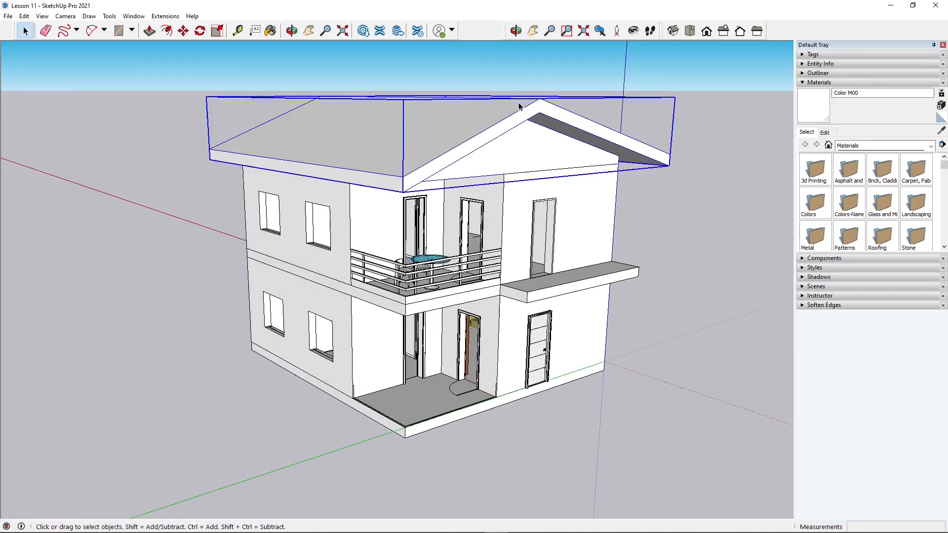
mouse_move(514, 208)
middle_mouse_down()
mouse_move(306, 202)
mouse_move(514, 265)
middle_mouse_up()
left_click(514, 267)
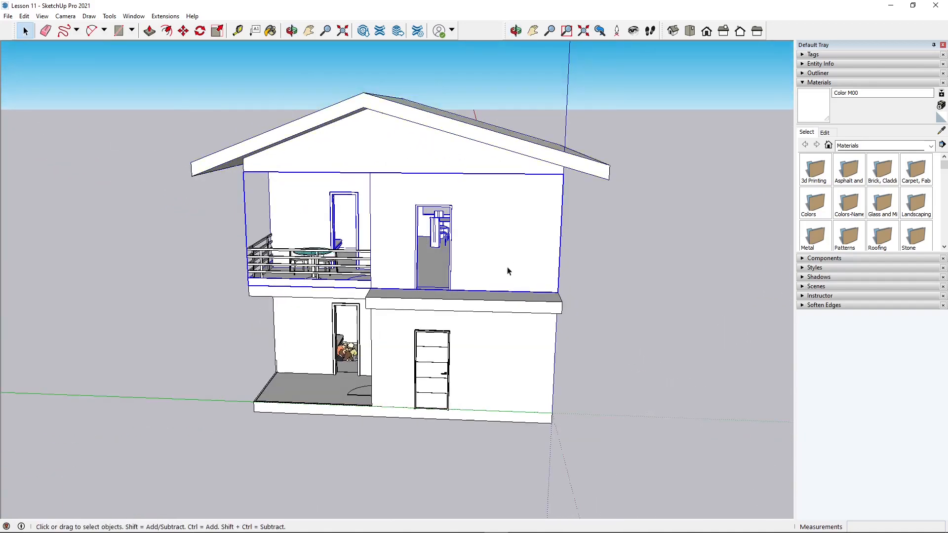
left_click(491, 301)
left_click(204, 232)
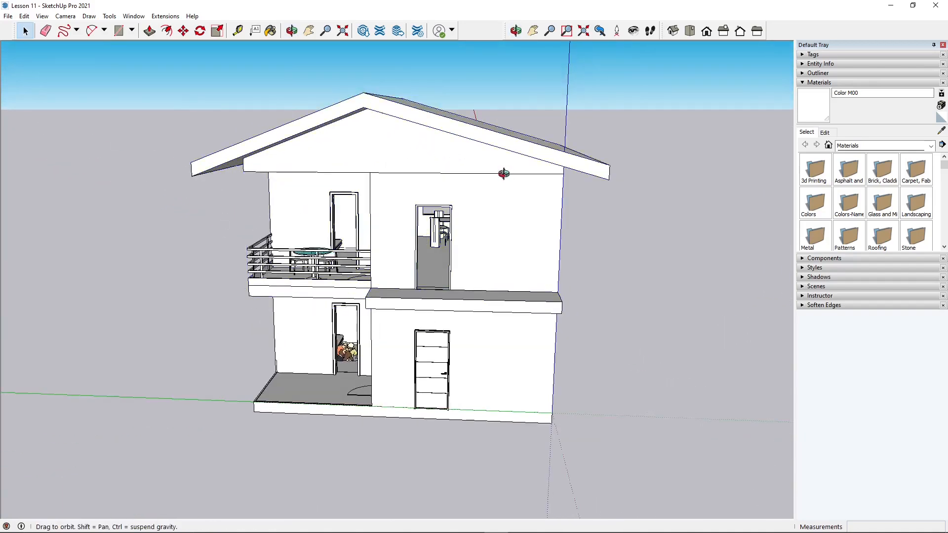
Check from the other side how the upper storey, roof, ground floor, base and intermediate slab are grouped by selecting each one.
middle_click_drag(504, 168, 641, 177)
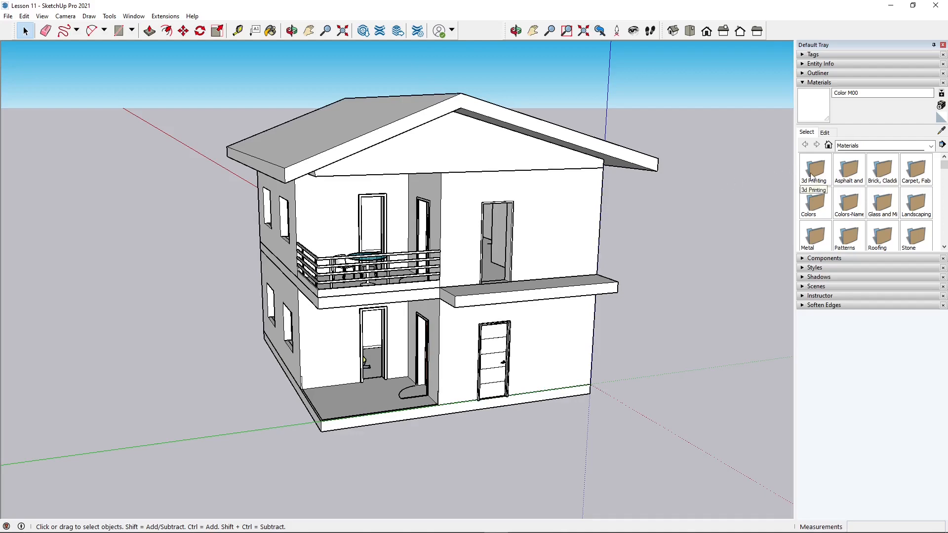
middle_click_drag(488, 316, 332, 306)
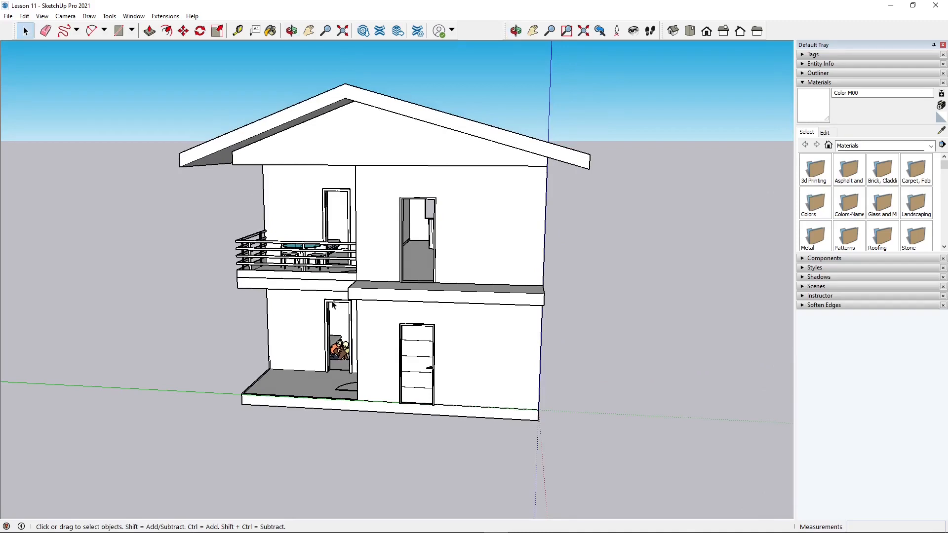
middle_click_drag(437, 199, 636, 141)
middle_click_drag(478, 235, 521, 245)
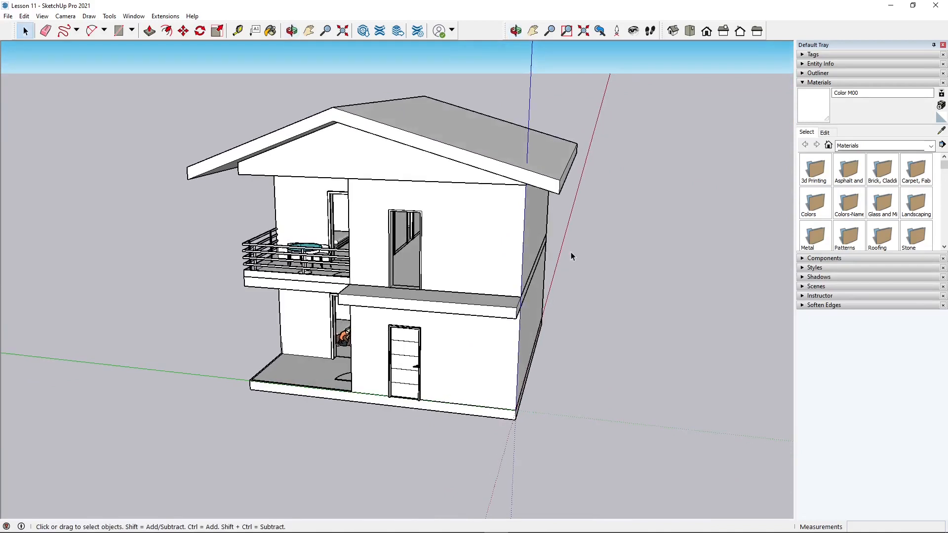
middle_click_drag(617, 251, 582, 255)
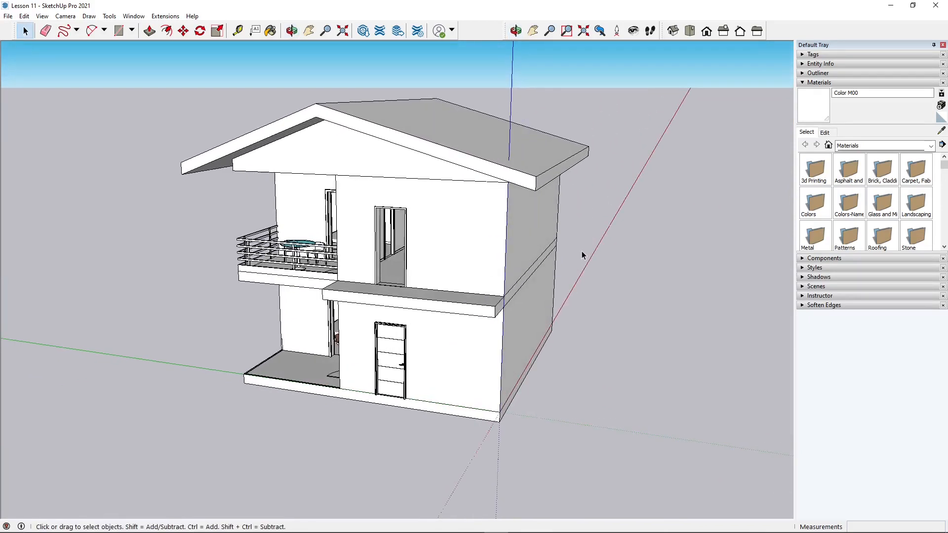
left_click(526, 232)
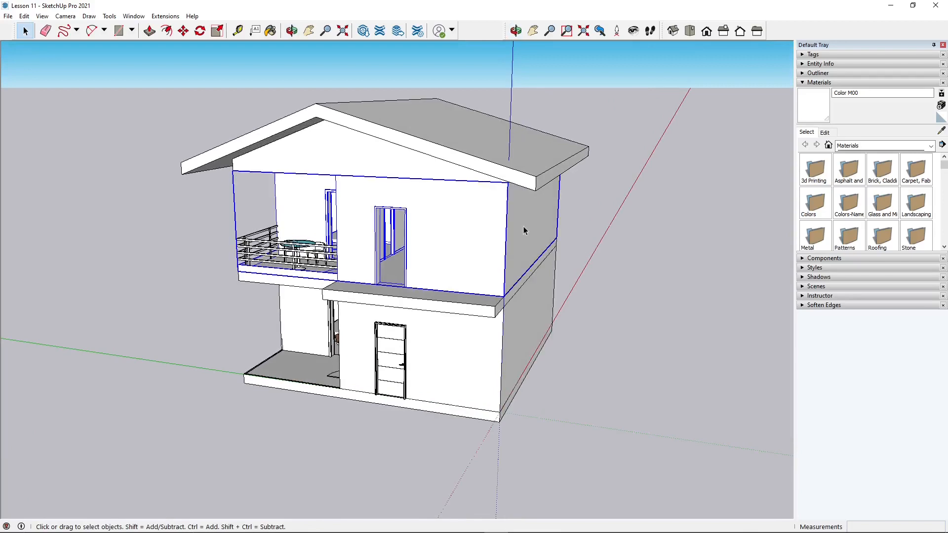
left_click(482, 175)
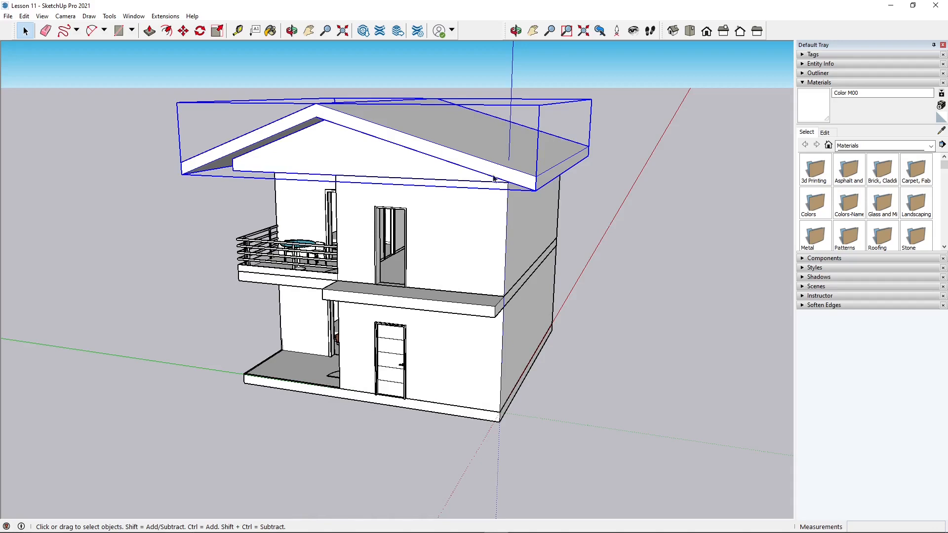
middle_click_drag(599, 271, 548, 263)
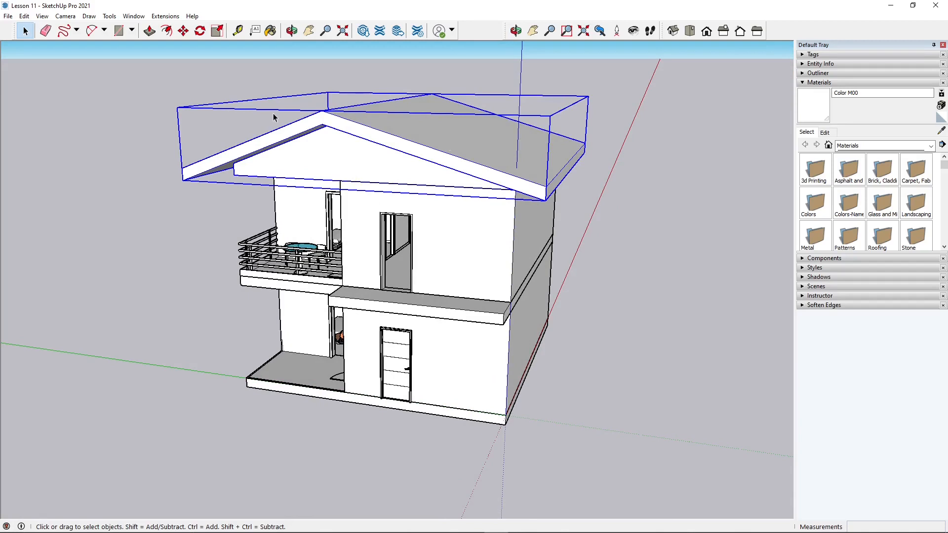
left_click(358, 261)
left_click(463, 364)
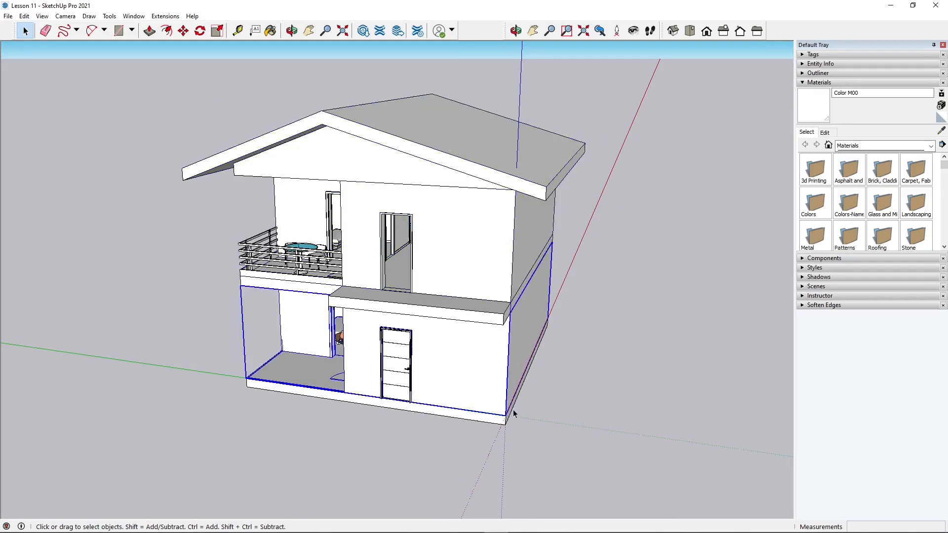
left_click(506, 424)
left_click(484, 317)
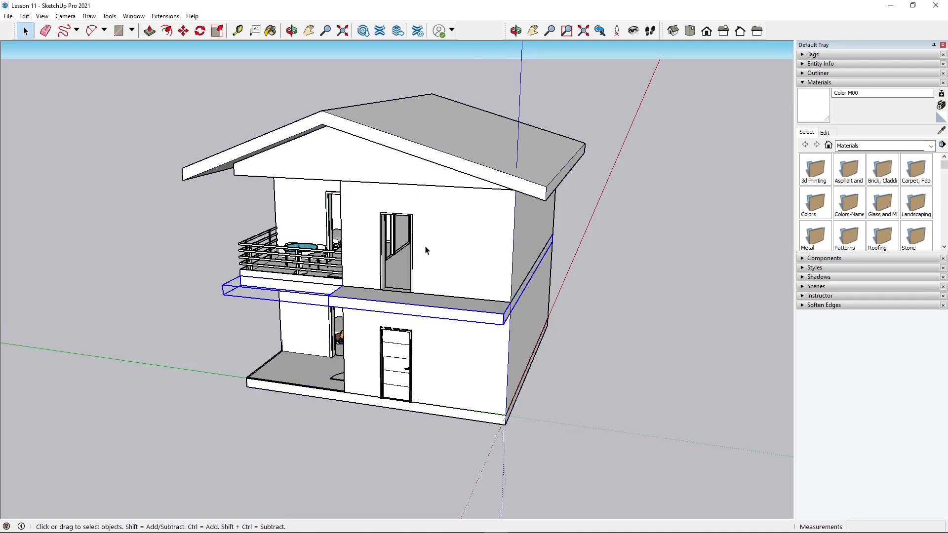
left_click(432, 161)
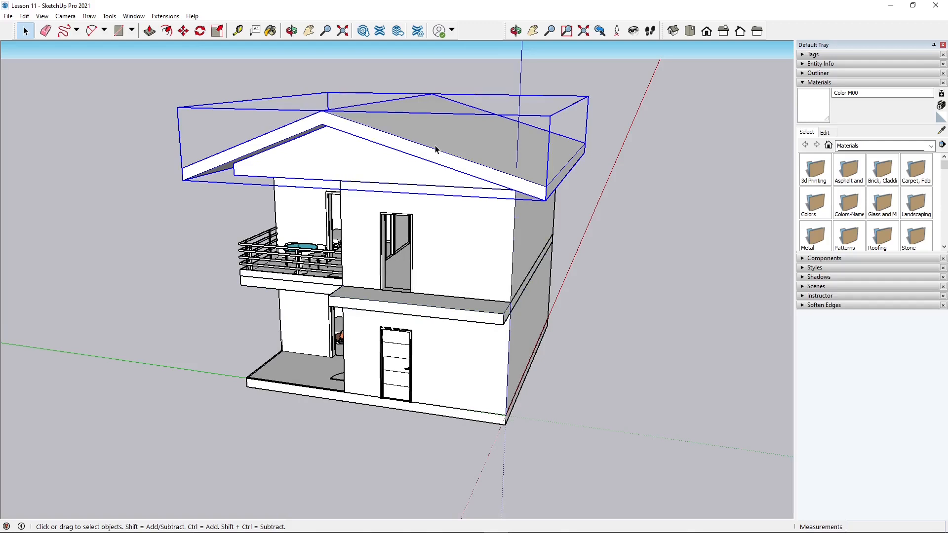
scroll(559, 239, "down", 1)
scroll(279, 115, "up", 5)
scroll(358, 150, "down", 5)
scroll(451, 241, "up", 1)
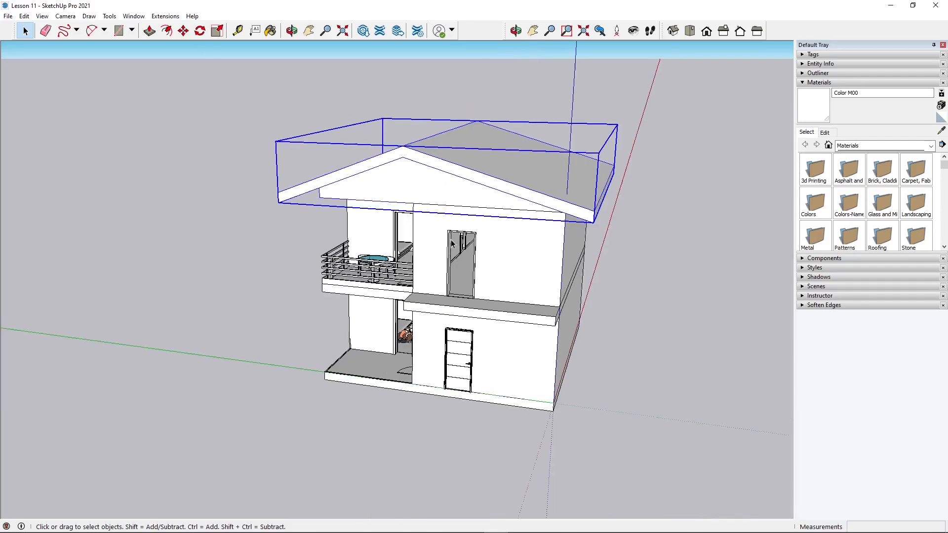
scroll(455, 242, "up", 1)
mouse_move(458, 242)
middle_mouse_down()
mouse_move(475, 230)
mouse_move(459, 242)
middle_mouse_up()
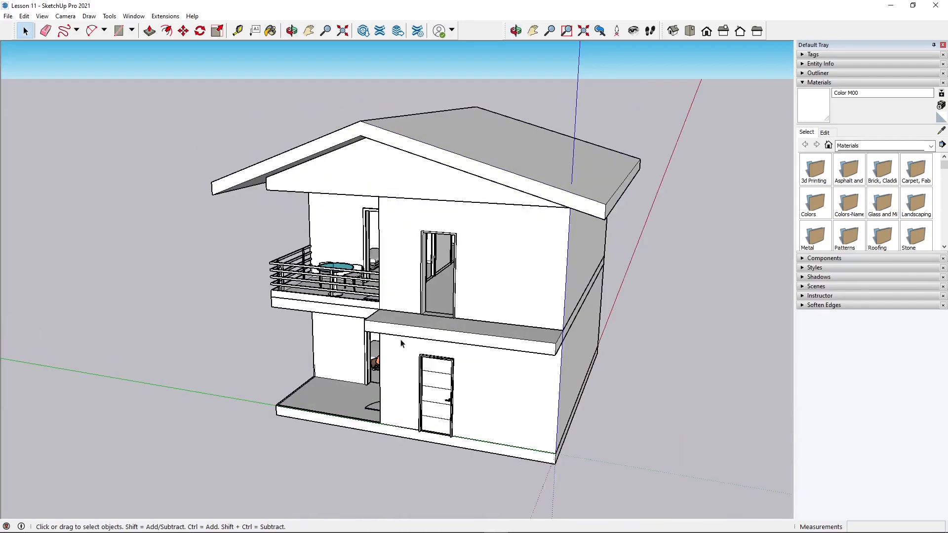
middle_click_drag(401, 339, 411, 336)
scroll(502, 308, "up", 1)
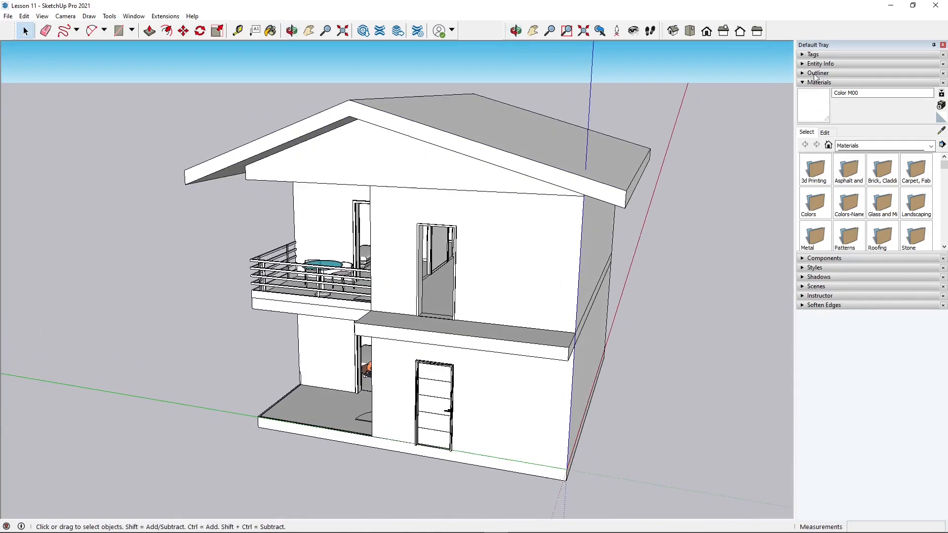
Show the Entity Info for the whole roof group.
left_click(803, 65)
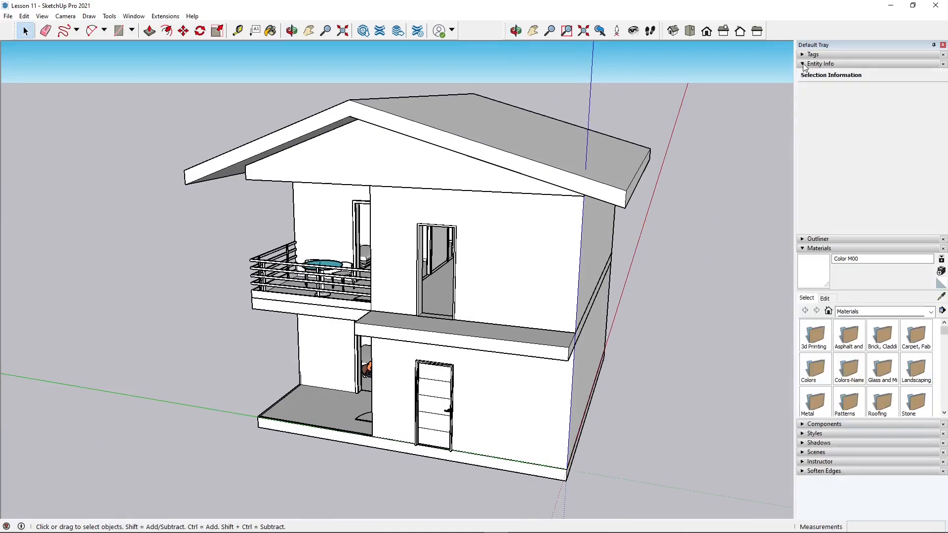
middle_click_drag(436, 331, 403, 338)
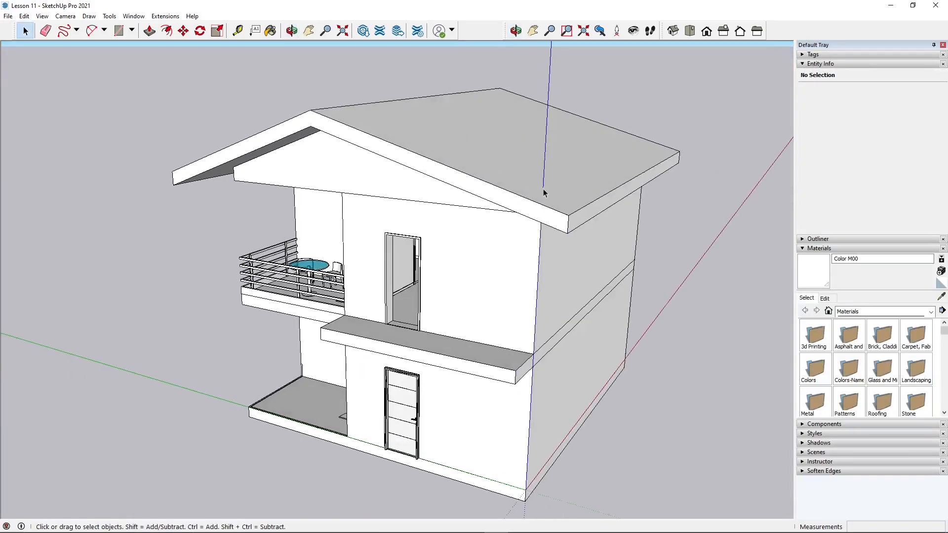
left_click(544, 157)
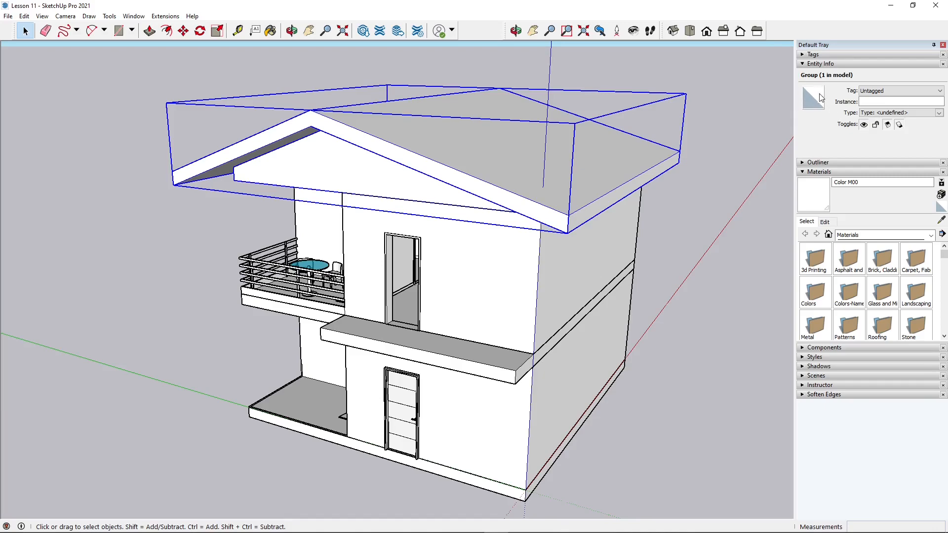
Enter the roof group and its nested roof slab group for editing, and select the large sloping top face.
middle_click_drag(517, 205, 515, 129)
double_click(514, 128)
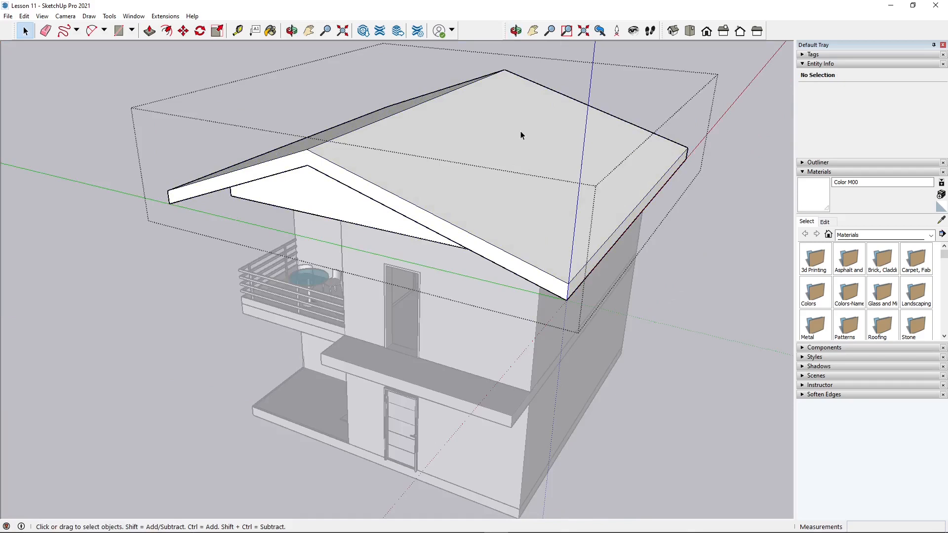
left_click(520, 131)
double_click(521, 131)
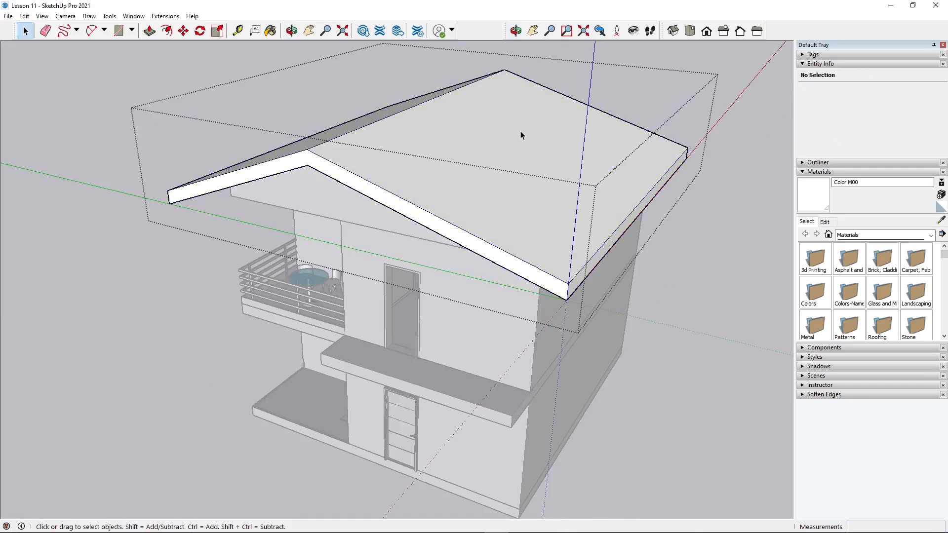
left_click(521, 131)
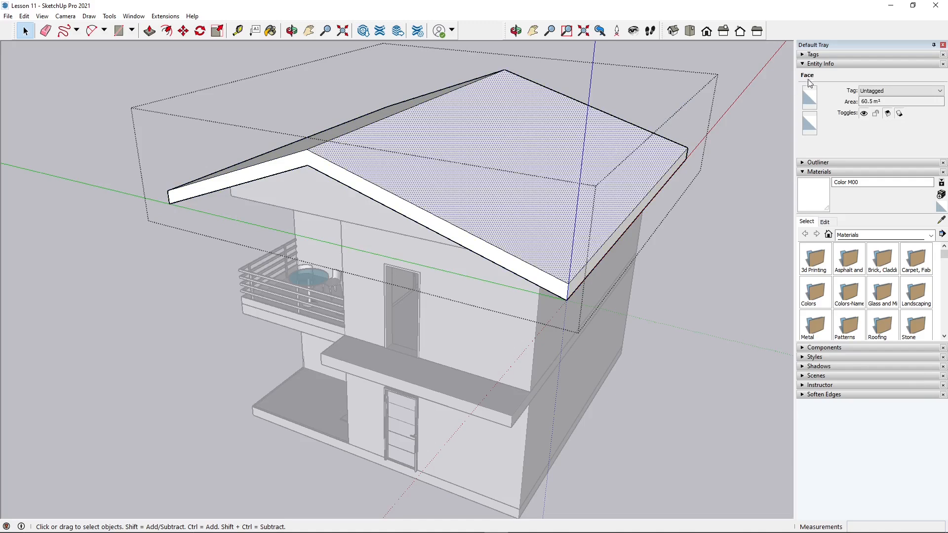
Paint the front side of the selected sloping roof face with the dark grey paint from its entity properties.
left_click(809, 98)
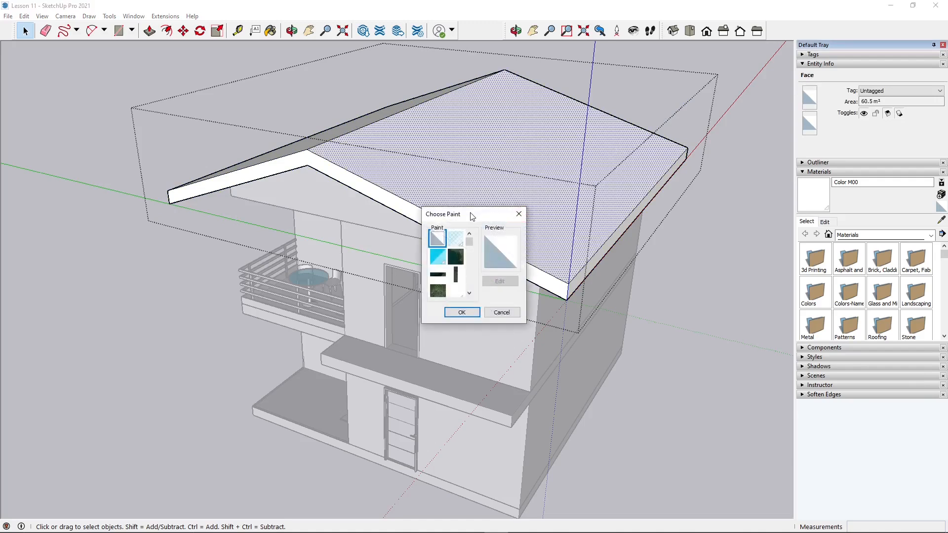
left_click_drag(472, 216, 546, 105)
left_click(512, 145)
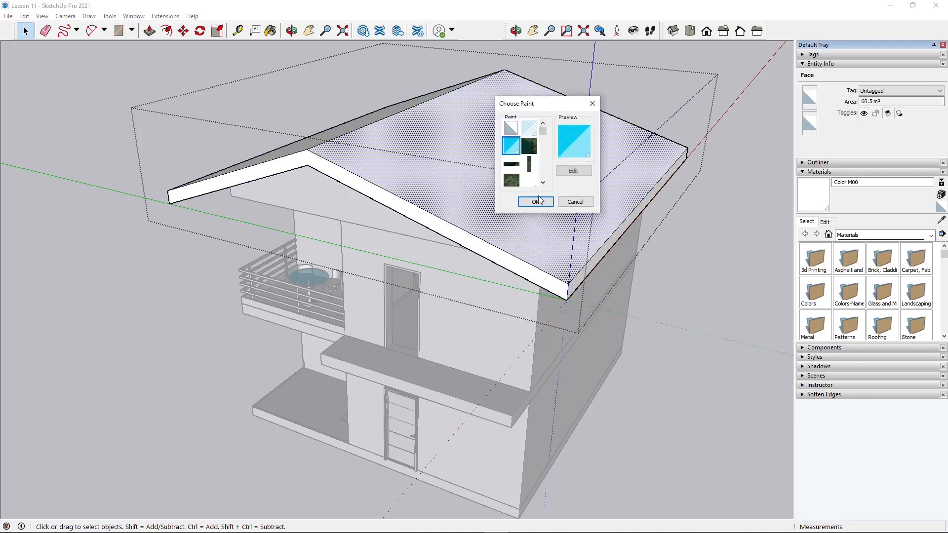
scroll(537, 172, "down", 4)
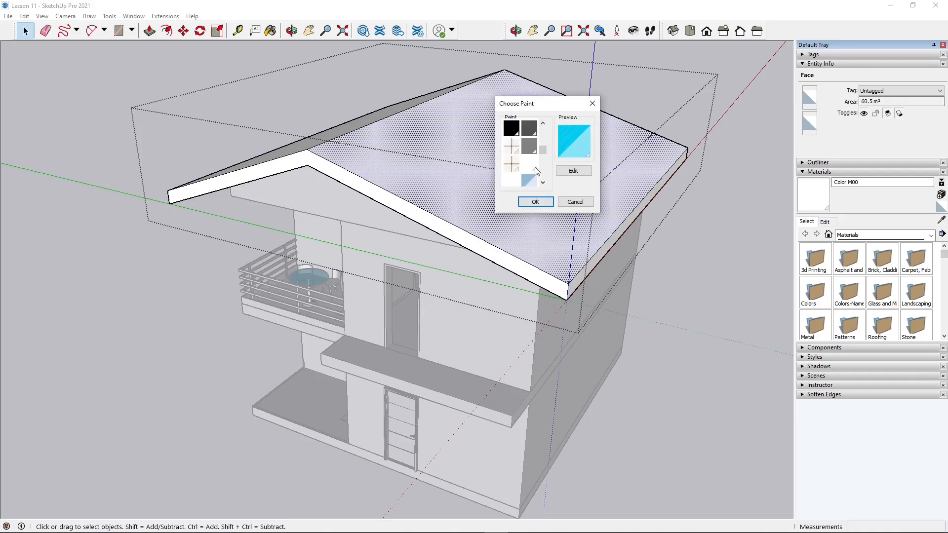
scroll(536, 168, "down", 6)
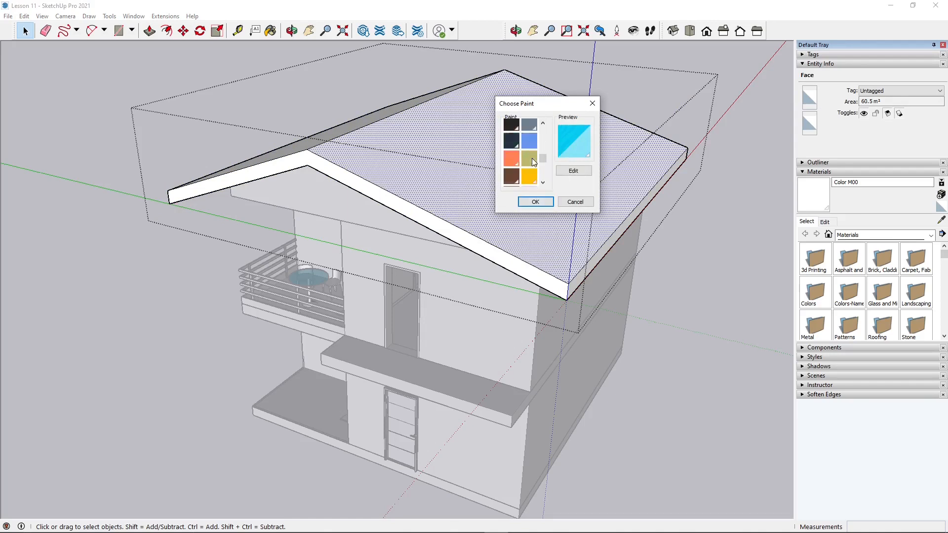
scroll(534, 162, "up", 5)
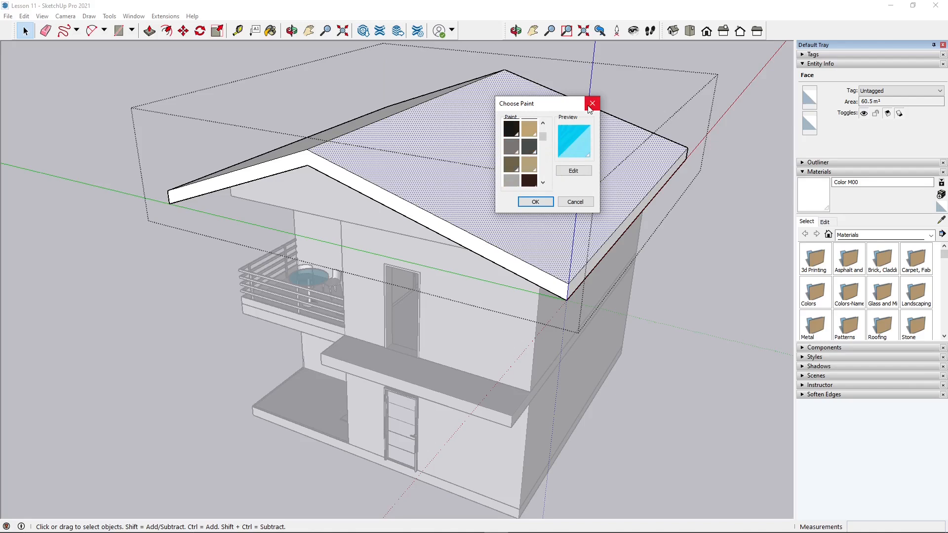
left_click(528, 147)
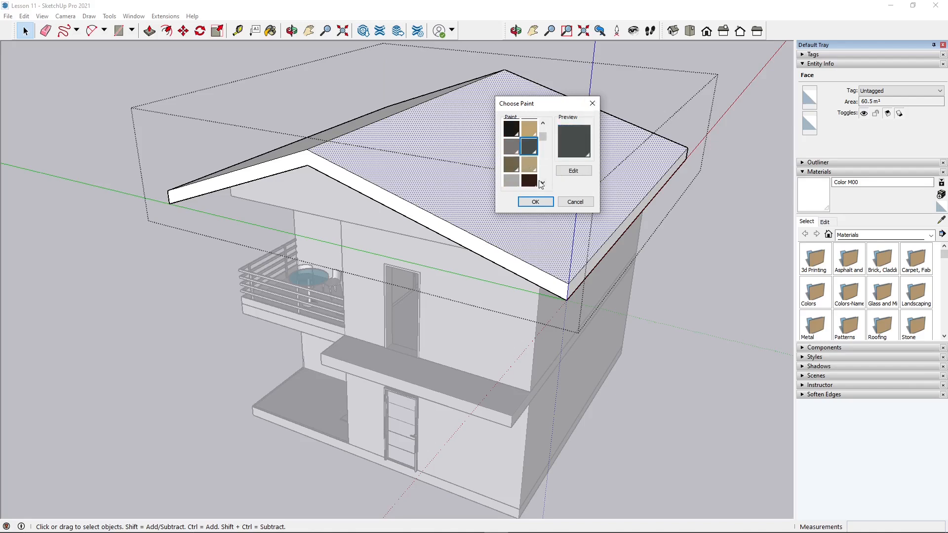
left_click(535, 202)
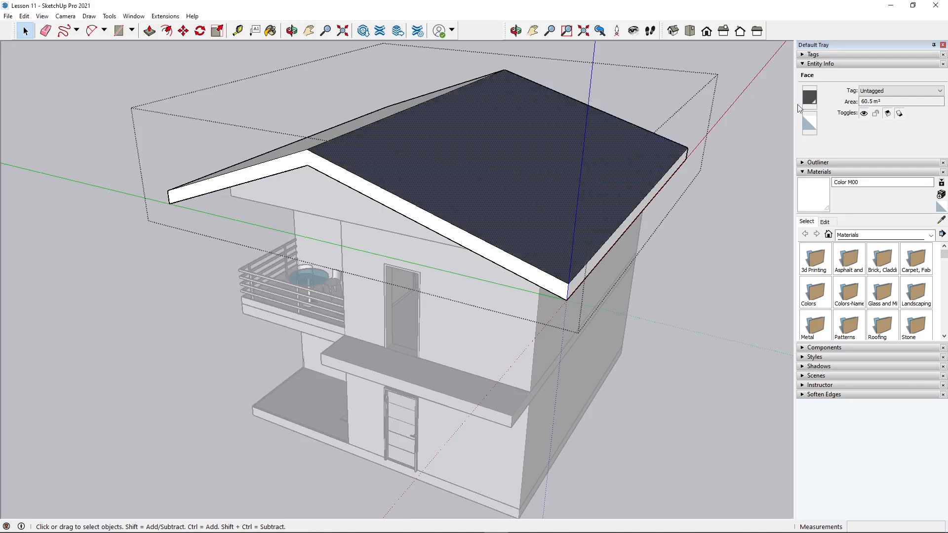
Check the paint assigned to the front of the roof face, and undo the dark grey paint.
left_click(810, 96)
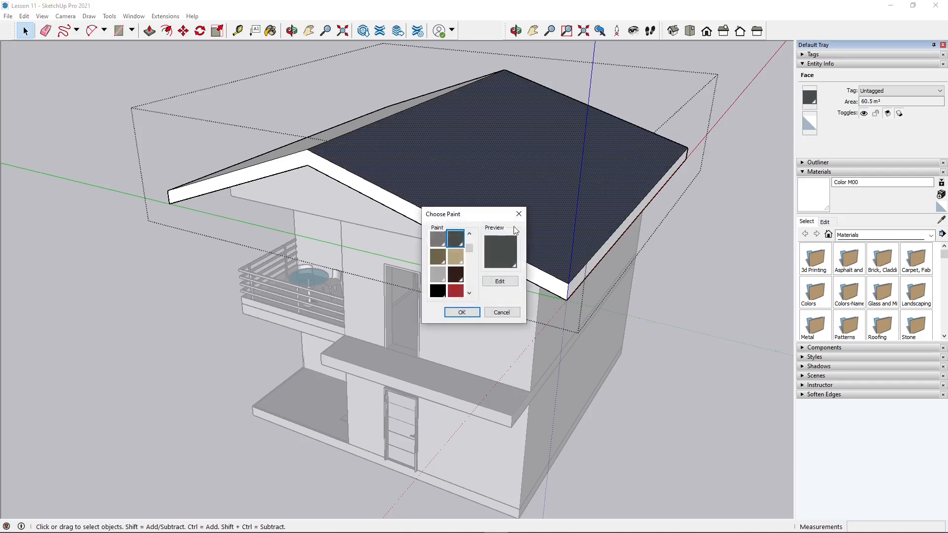
left_click(518, 214)
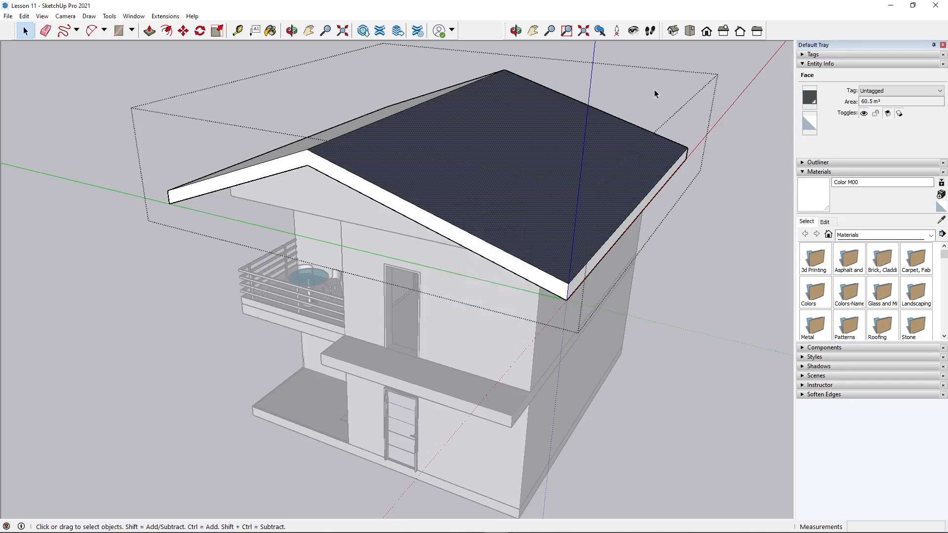
key("ctrl+z")
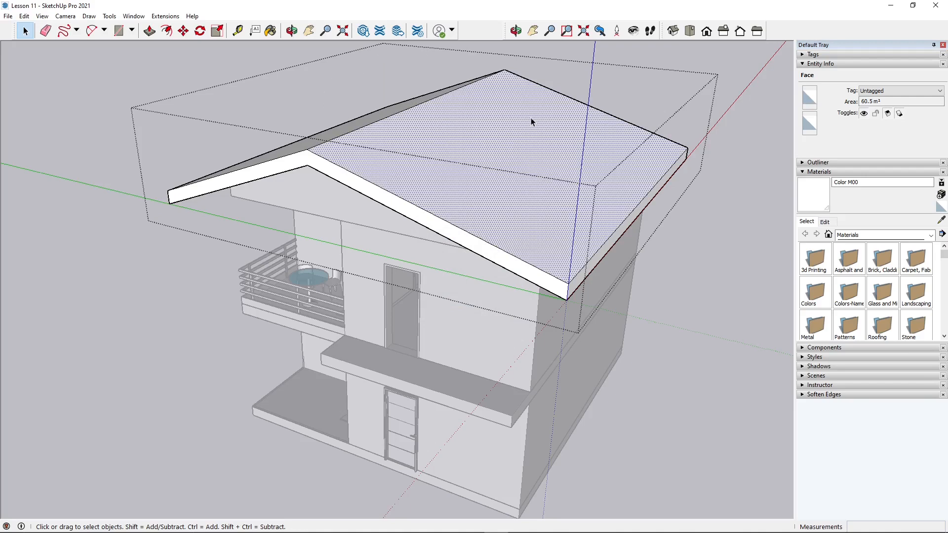
Reverse the selected roof face to expose its back side, and reverse it again to restore the front side.
right_click(502, 123)
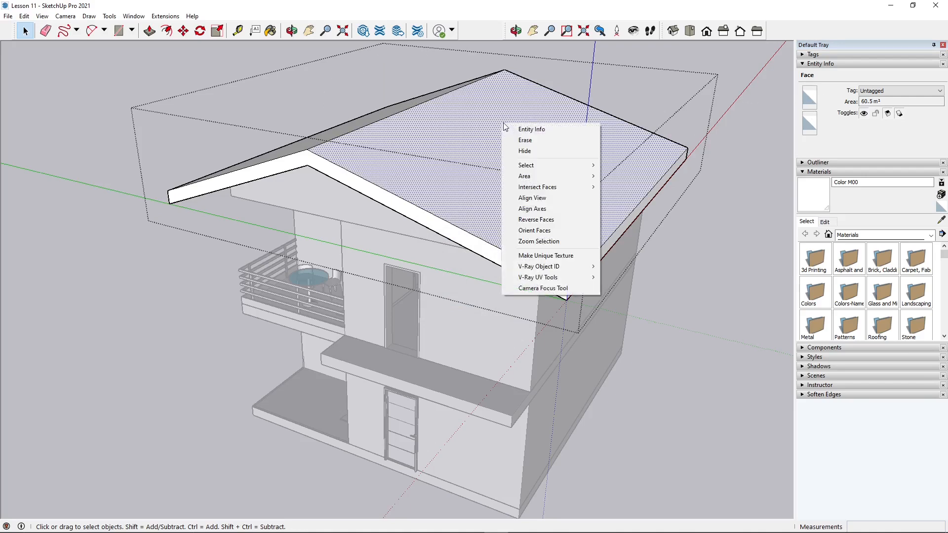
left_click(545, 225)
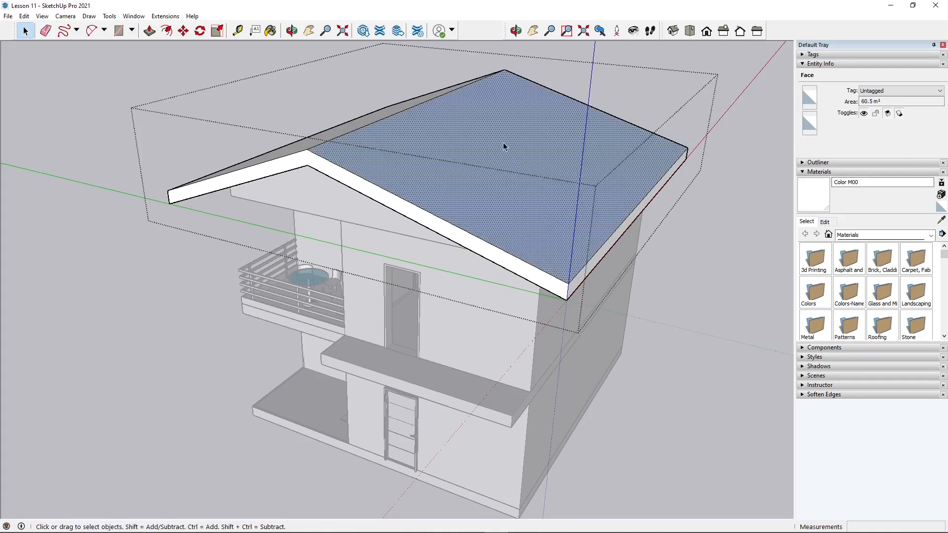
right_click(502, 156)
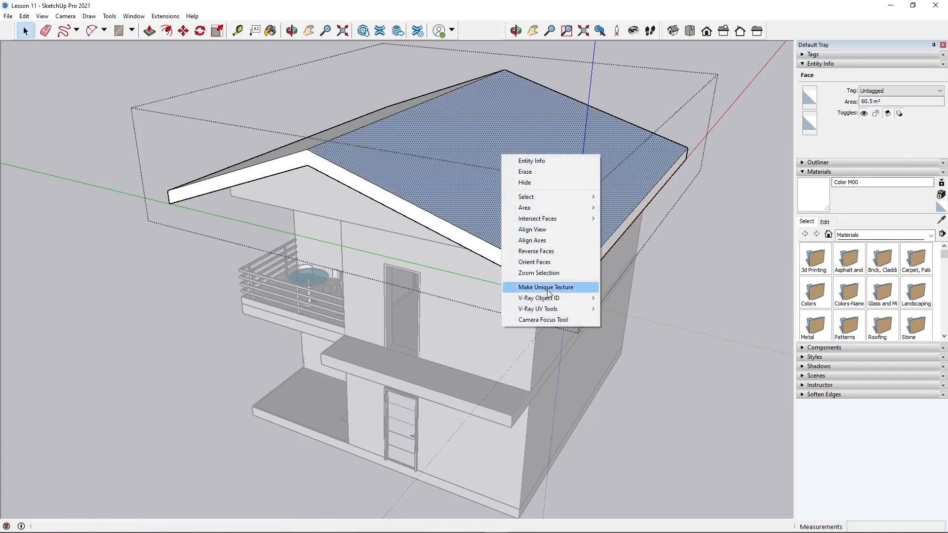
left_click(546, 253)
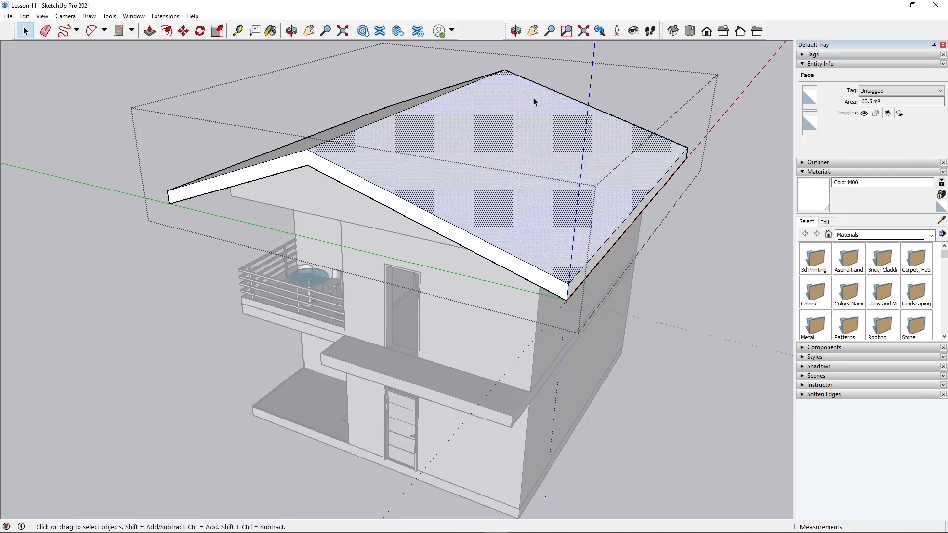
Leave the nested roof groups and select the whole roof group.
middle_click_drag(465, 208, 563, 325)
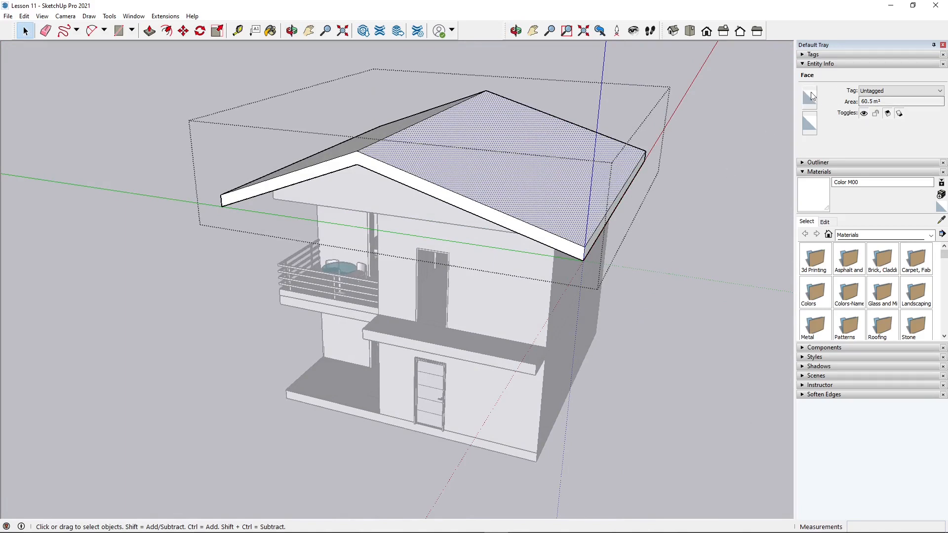
left_click(719, 169)
left_click(718, 169)
middle_click_drag(596, 328, 585, 312)
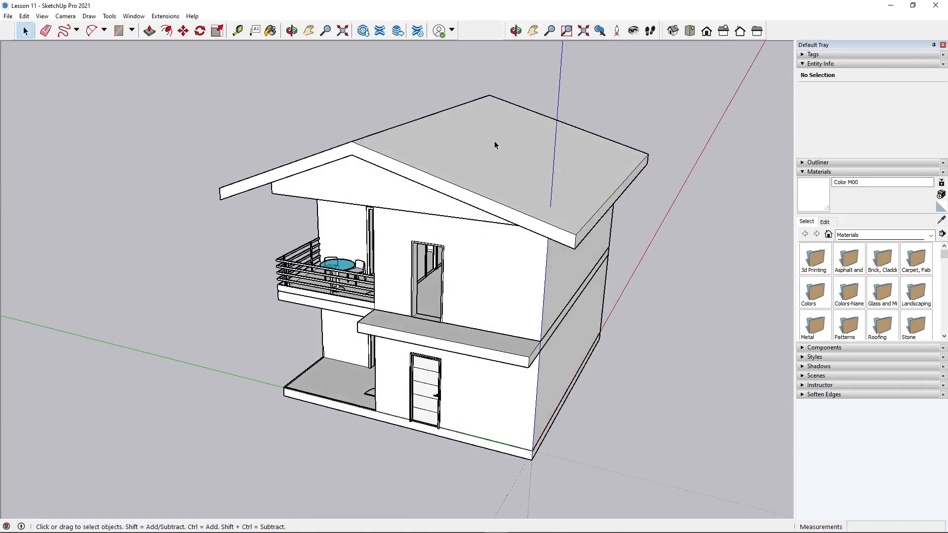
left_click(496, 145)
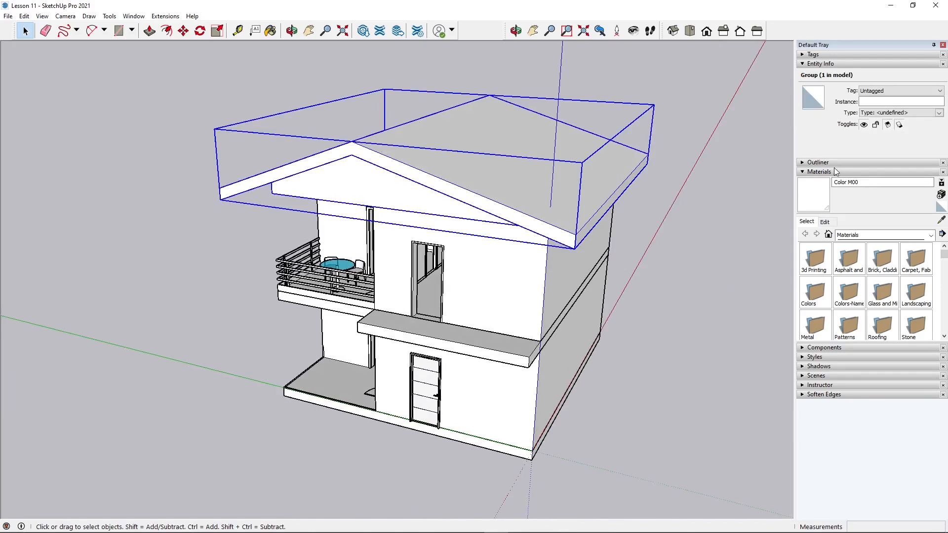
Show the model's tags in place of the entity information and turn on Color by Tag.
left_click(804, 64)
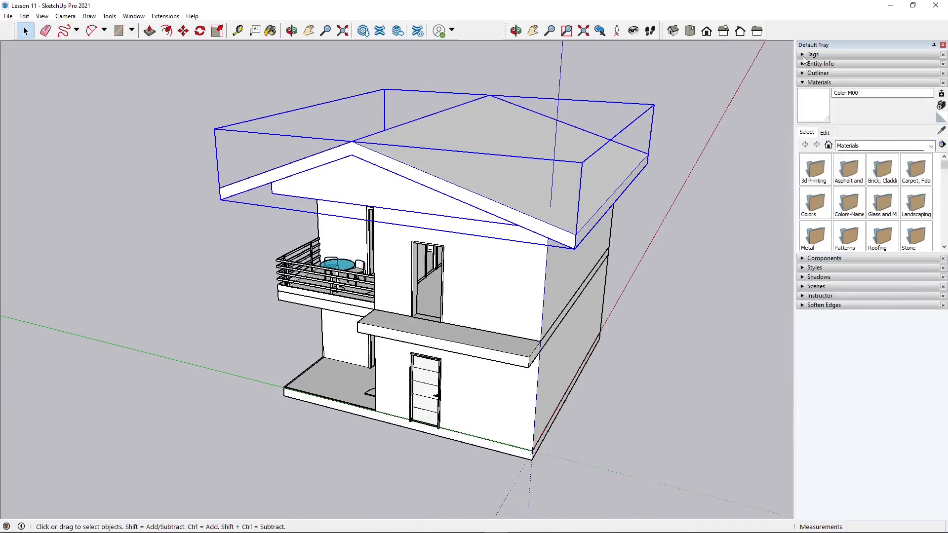
left_click(804, 56)
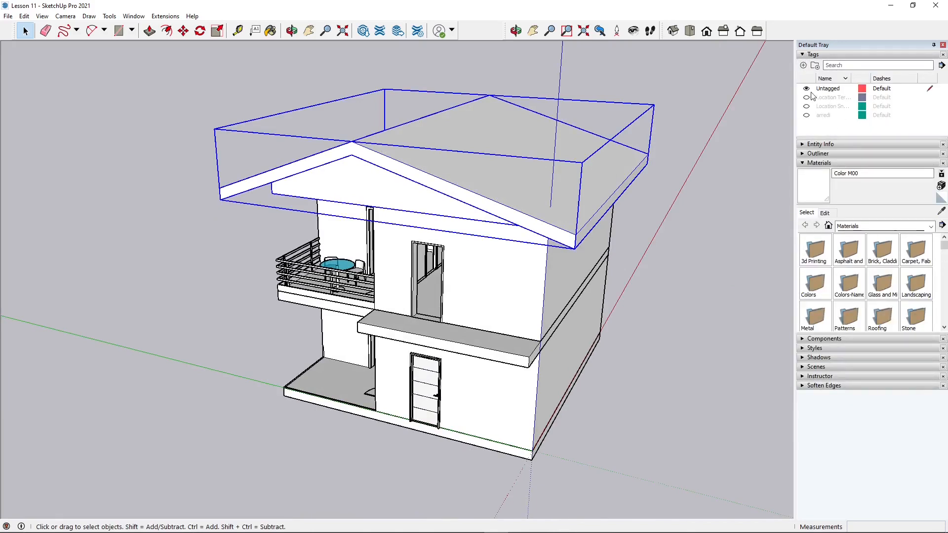
right_click(829, 101)
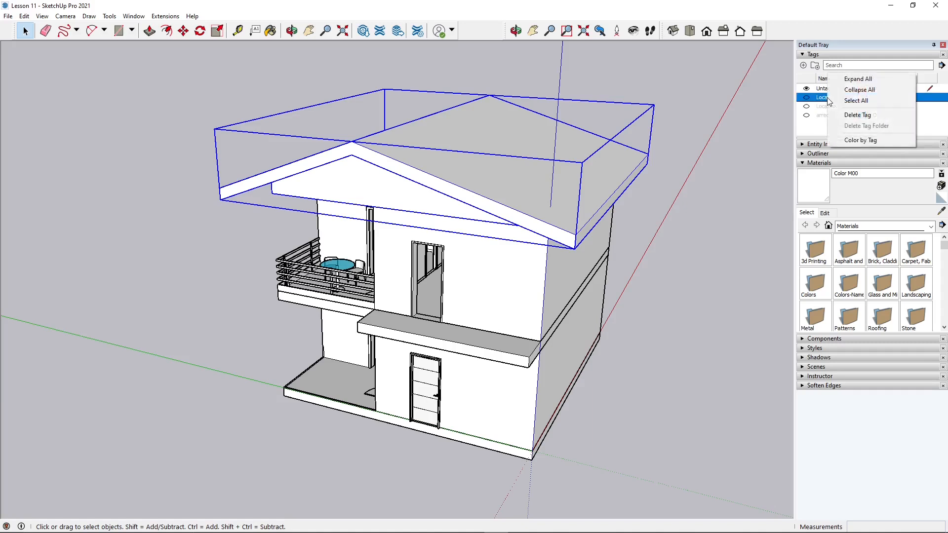
left_click(853, 142)
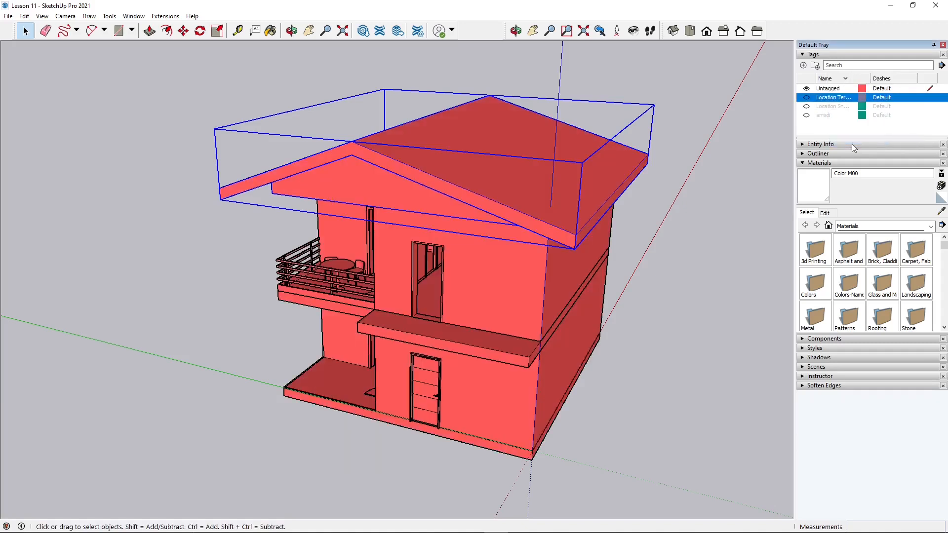
Turn off Color by Tag from the Untagged entry and collapse the tag list.
left_click(833, 91)
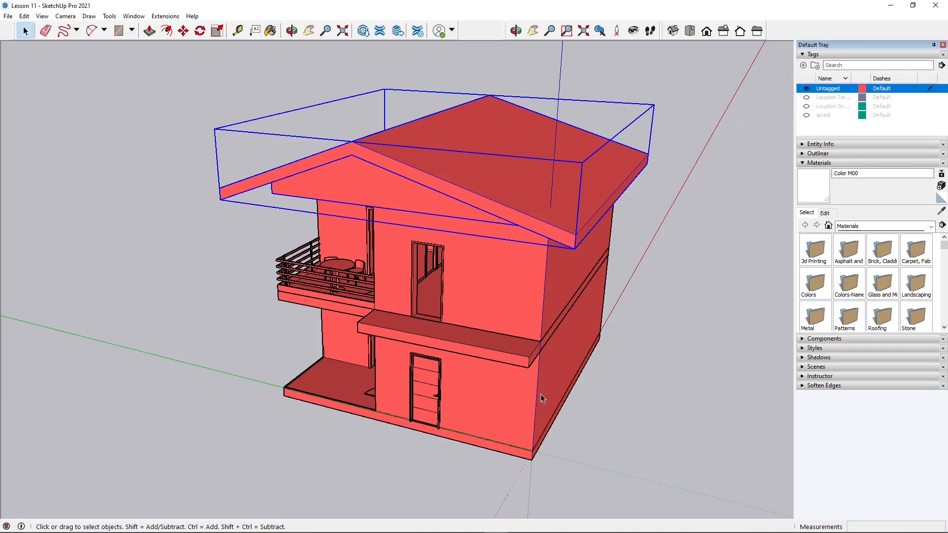
right_click(828, 96)
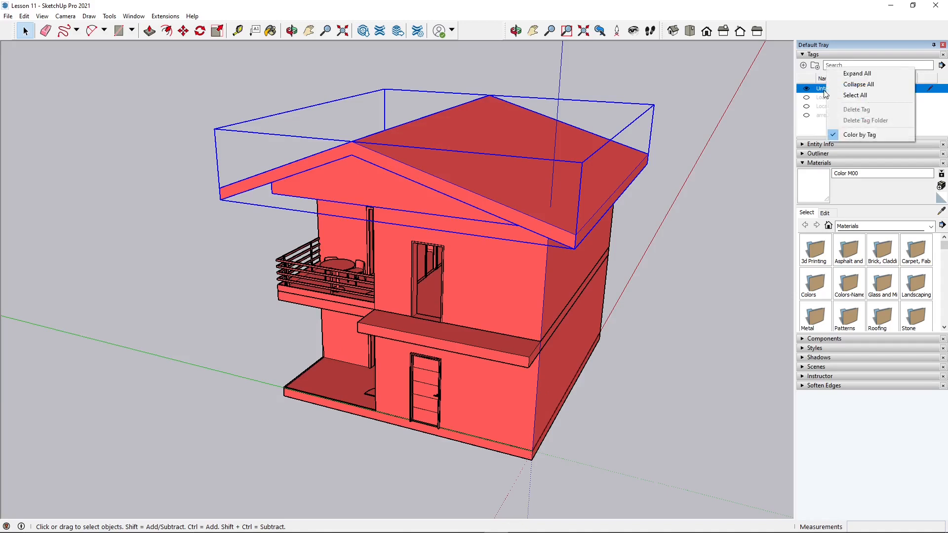
left_click(856, 135)
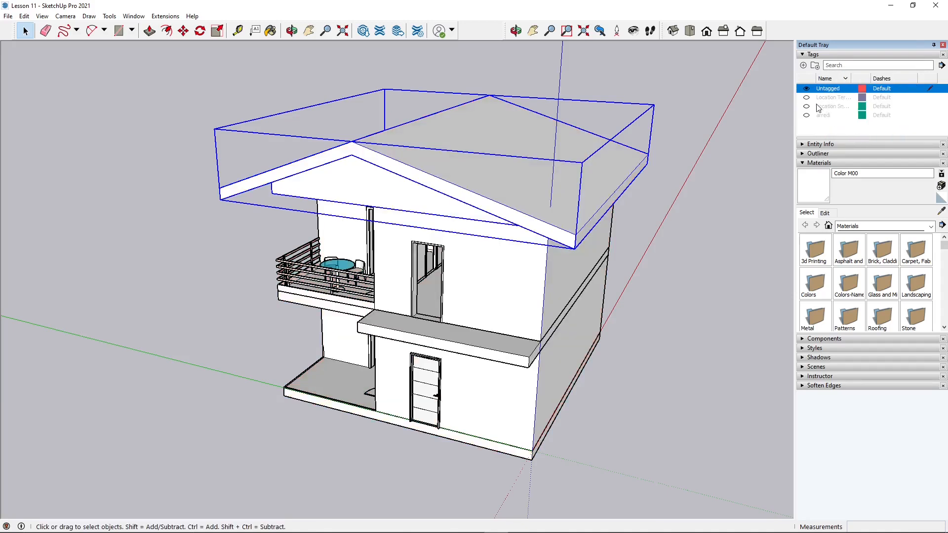
left_click(802, 55)
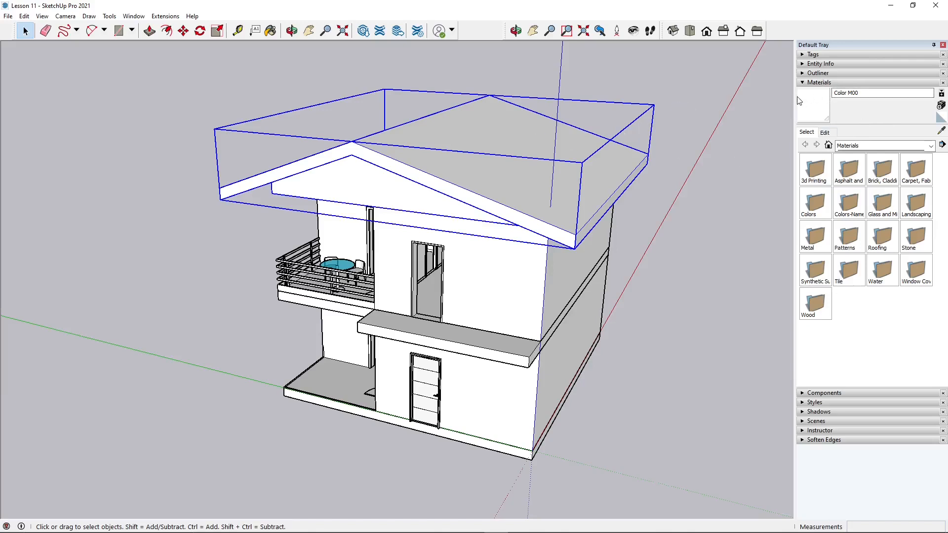
Examine the color, texture and opacity settings for editing a material, and return to the material library folders.
middle_click_drag(482, 291, 469, 241)
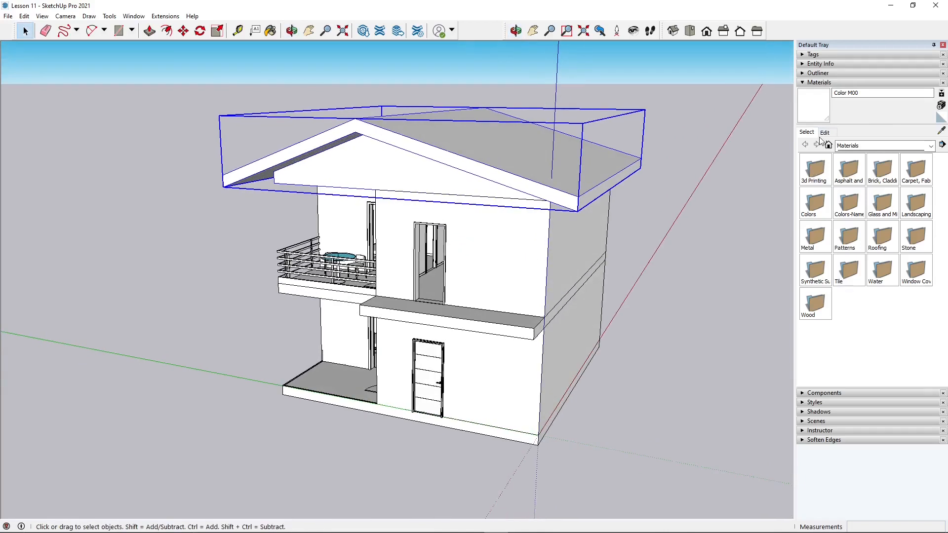
left_click(810, 135)
left_click(825, 134)
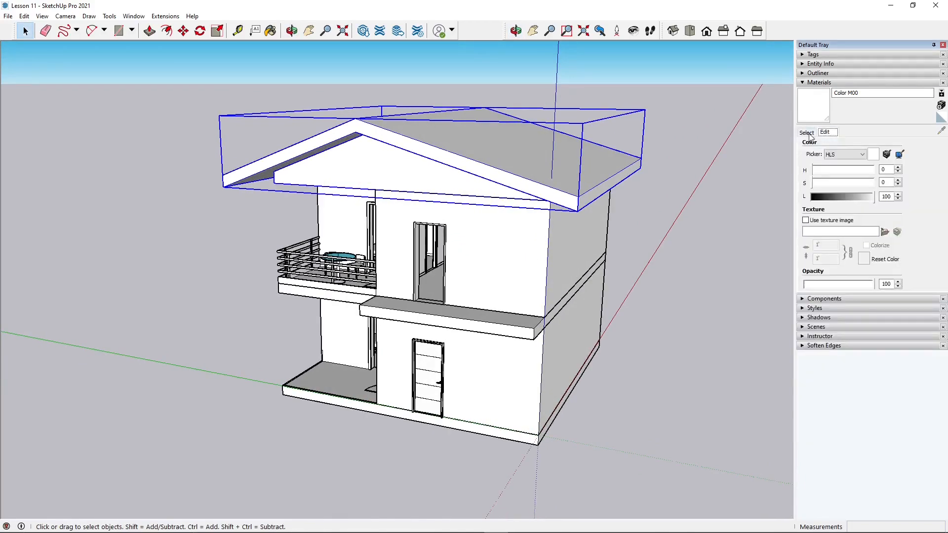
left_click(810, 132)
middle_click_drag(558, 169, 572, 164)
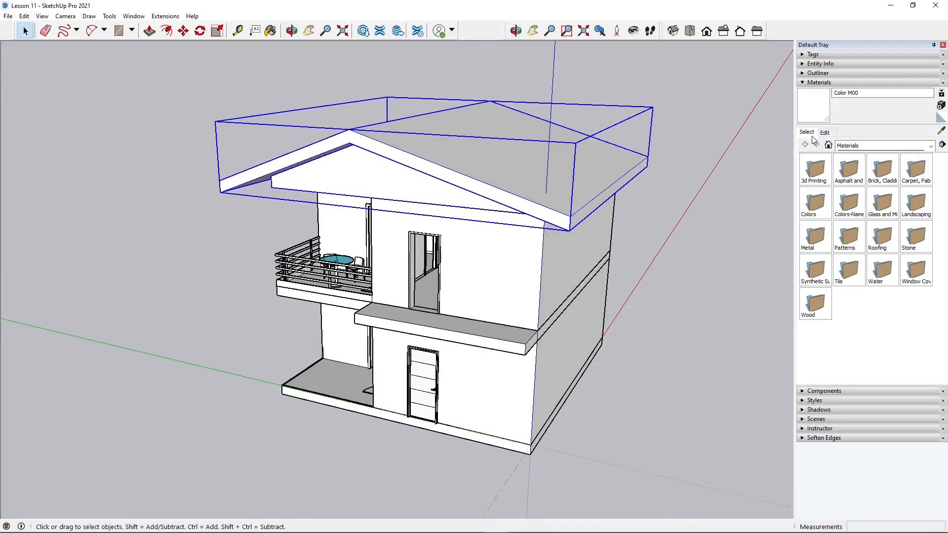
left_click(825, 133)
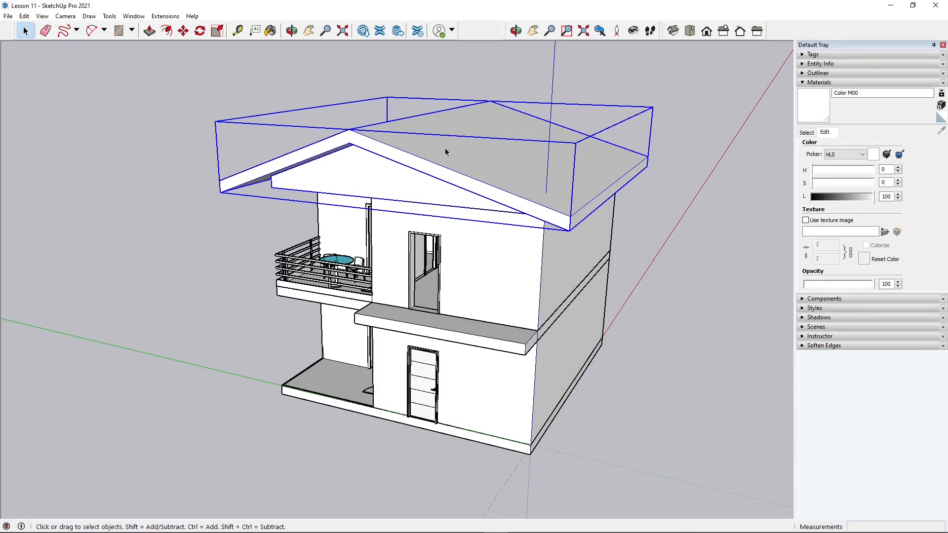
left_click(806, 132)
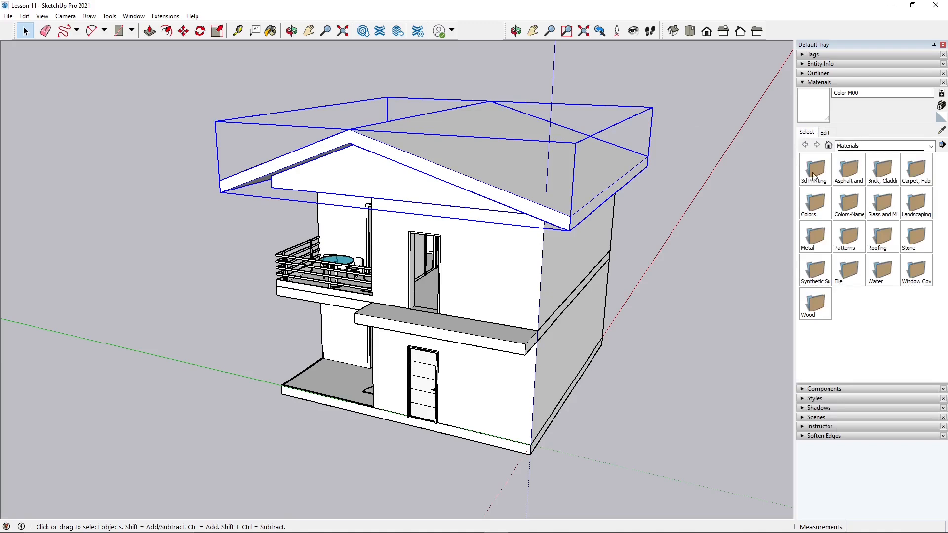
Show the materials contained in the model and browse through their swatches.
left_click(829, 145)
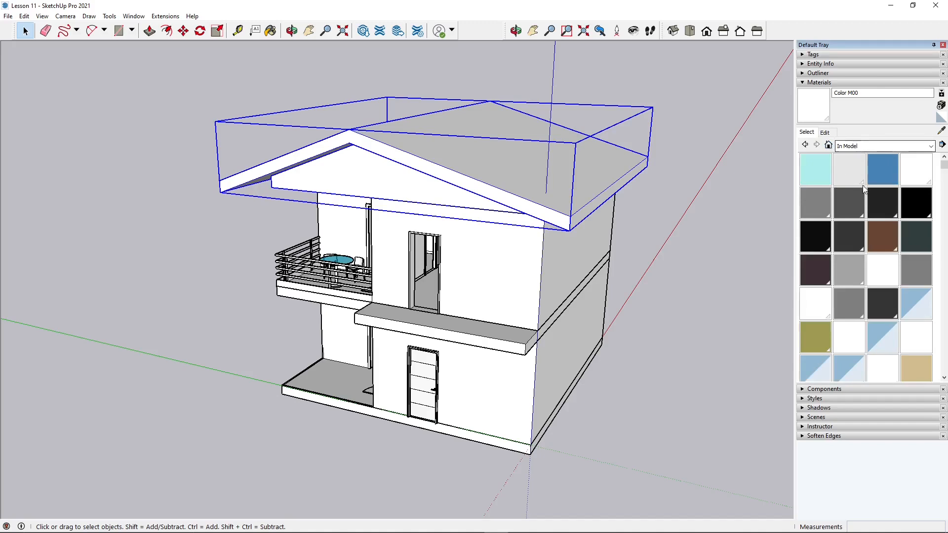
scroll(864, 226, "down", 8)
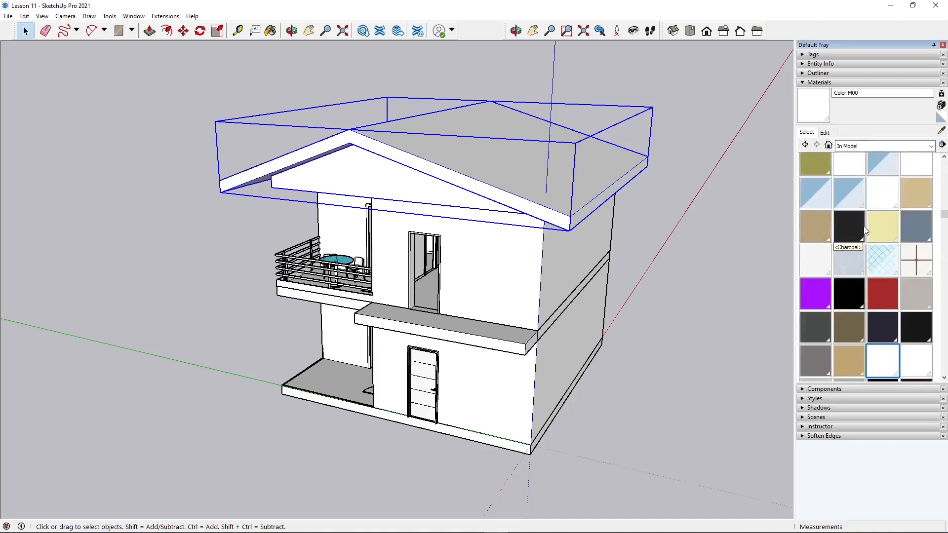
scroll(864, 226, "down", 10)
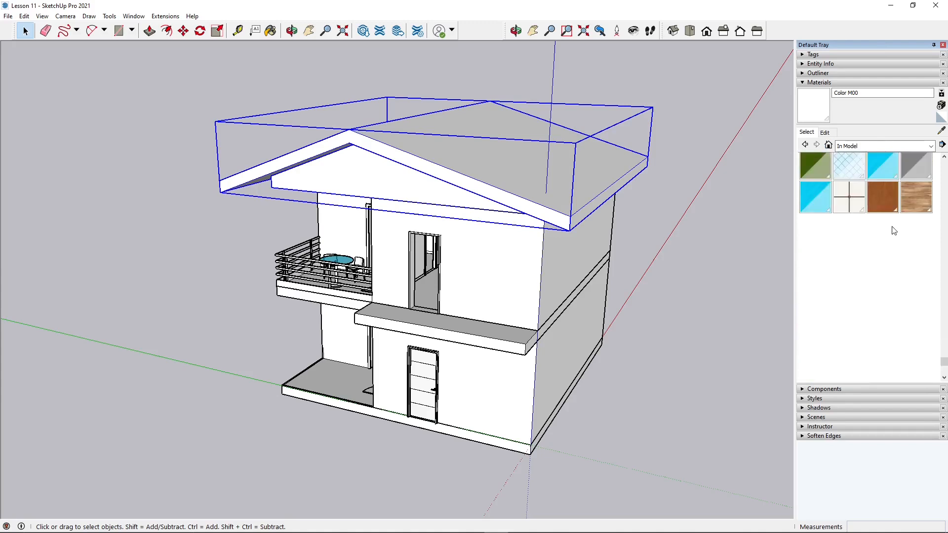
scroll(906, 219, "up", 8)
scroll(906, 219, "up", 8)
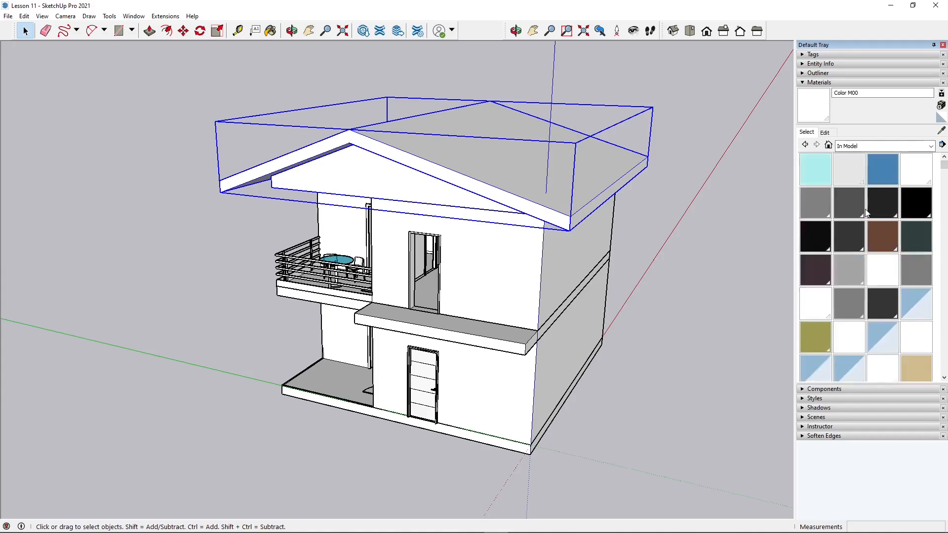
scroll(862, 207, "down", 10)
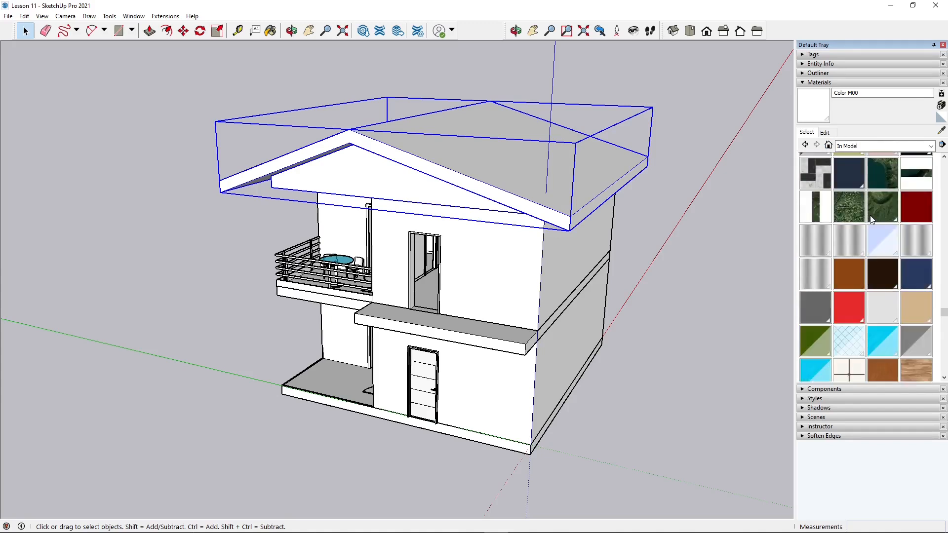
Look through the swatches of the materials contained in the model, and view the house from slightly different angles.
scroll(874, 247, "up", 3)
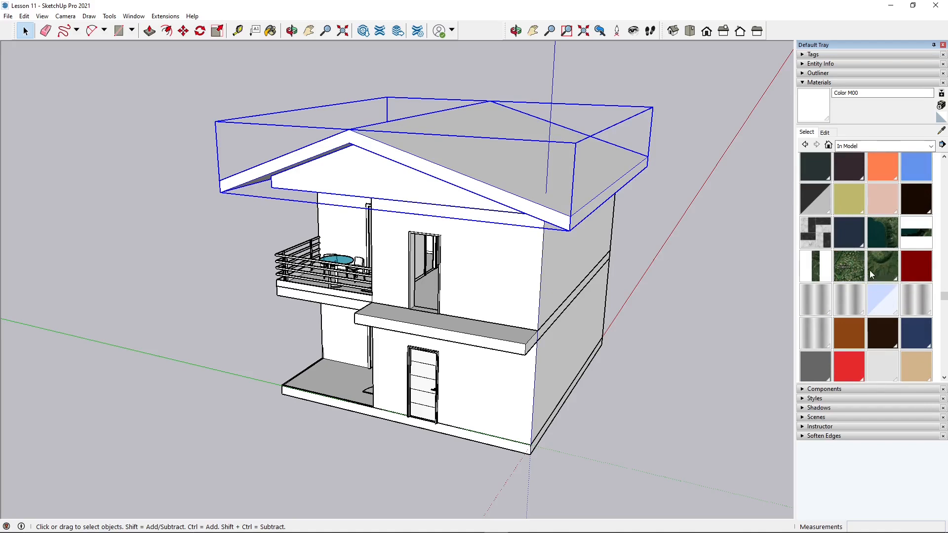
scroll(875, 277, "down", 4)
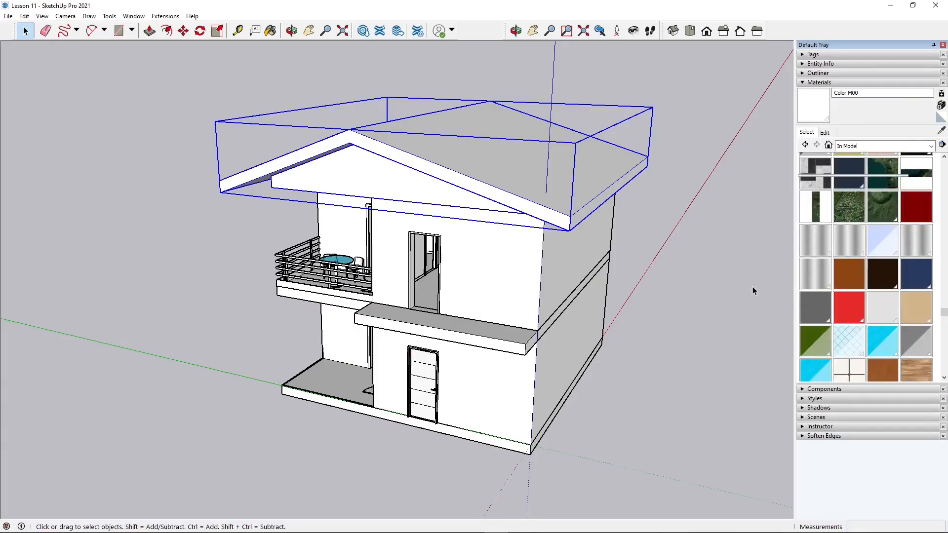
scroll(847, 267, "up", 10)
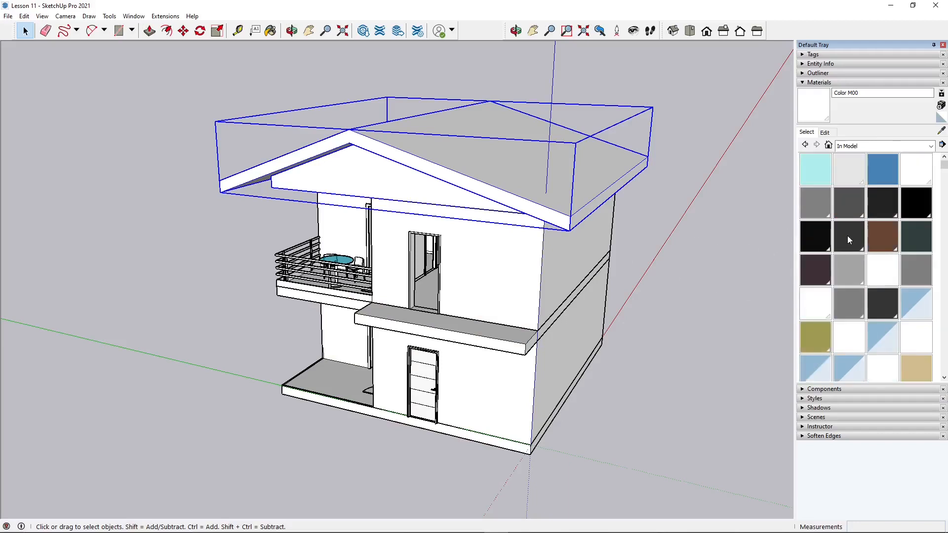
scroll(875, 198, "down", 5)
scroll(883, 196, "down", 10)
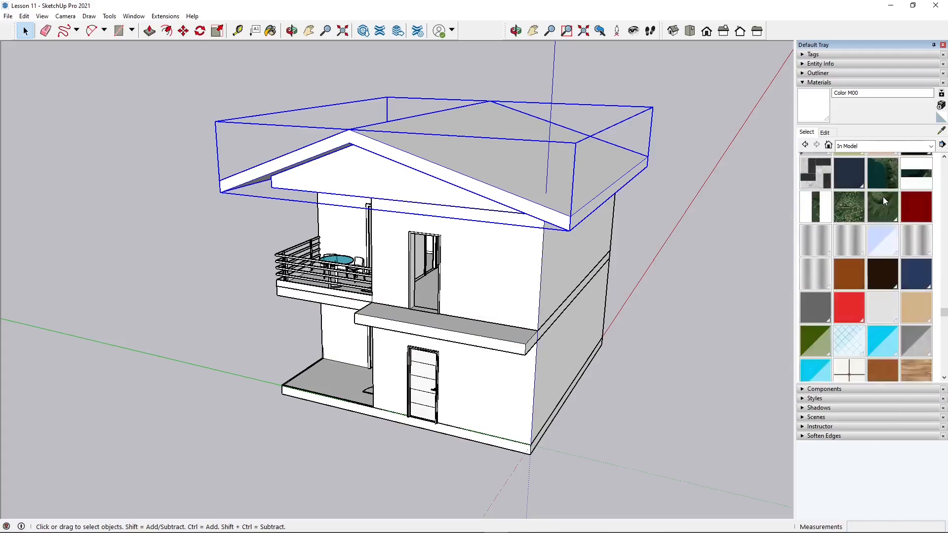
scroll(869, 198, "up", 7)
scroll(861, 194, "up", 5)
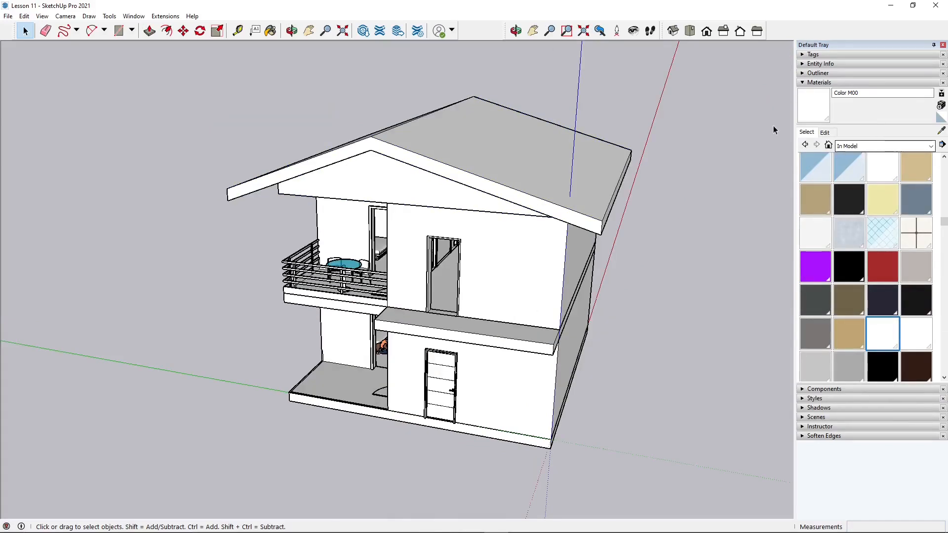
key("o")
left_click_drag(403, 269, 377, 237)
middle_click_drag(377, 237, 394, 243)
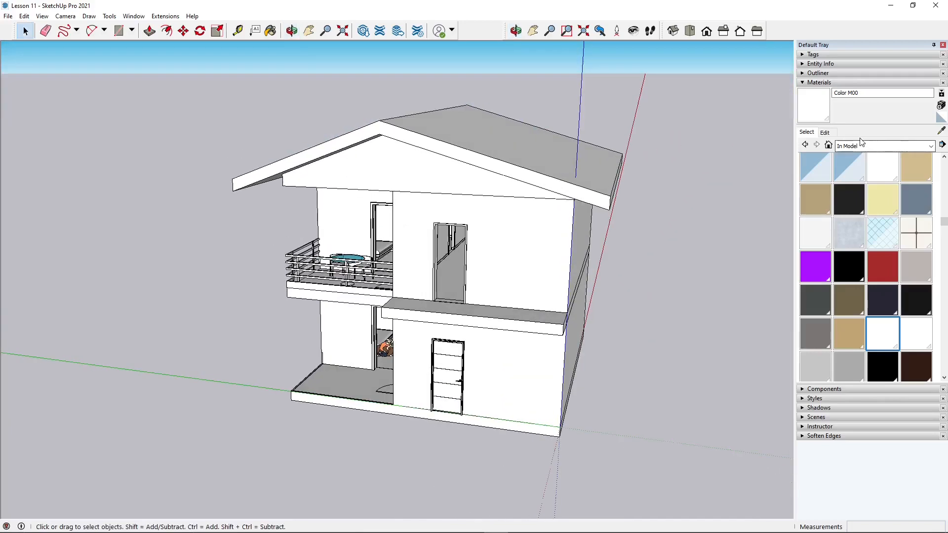
middle_click_drag(470, 213, 455, 221)
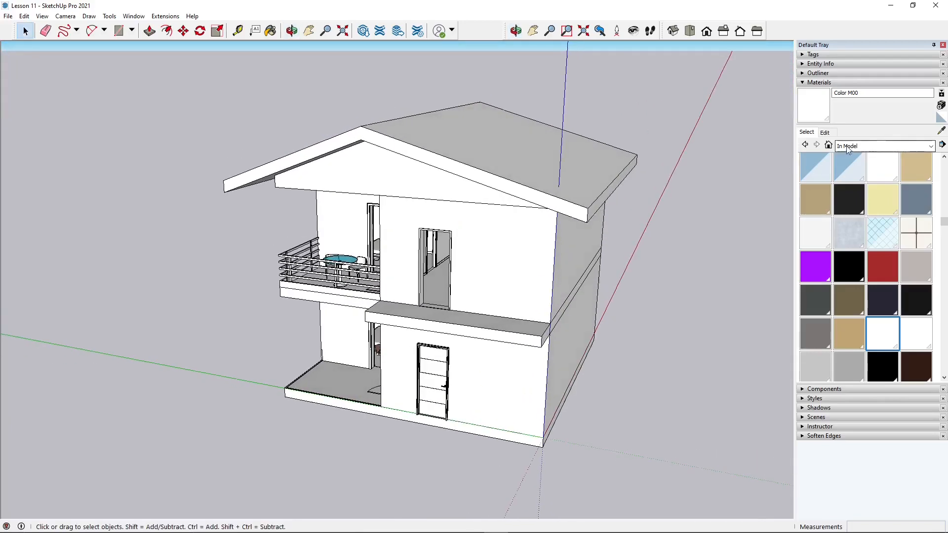
middle_click_drag(578, 278, 557, 285)
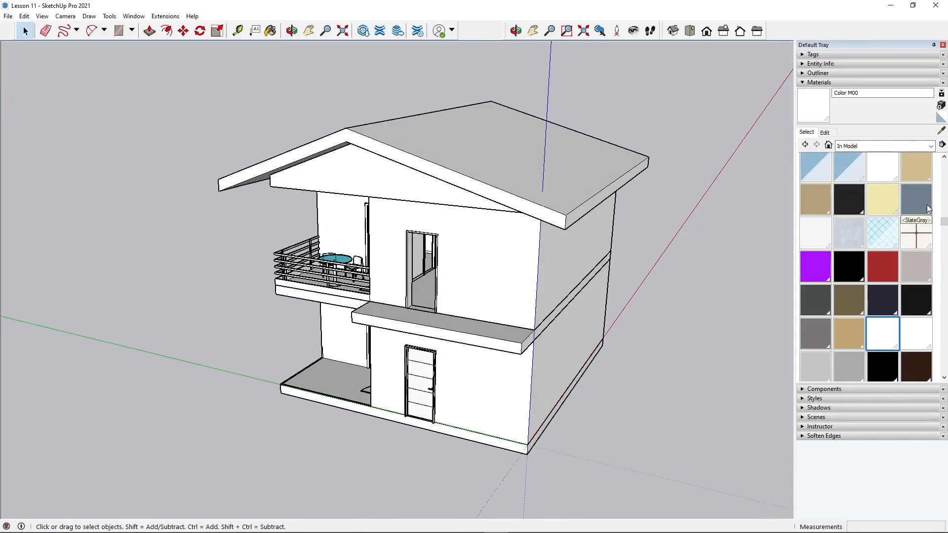
Switch the material list from the model's own swatches to the Materials library folders.
scroll(840, 163, "up", 5)
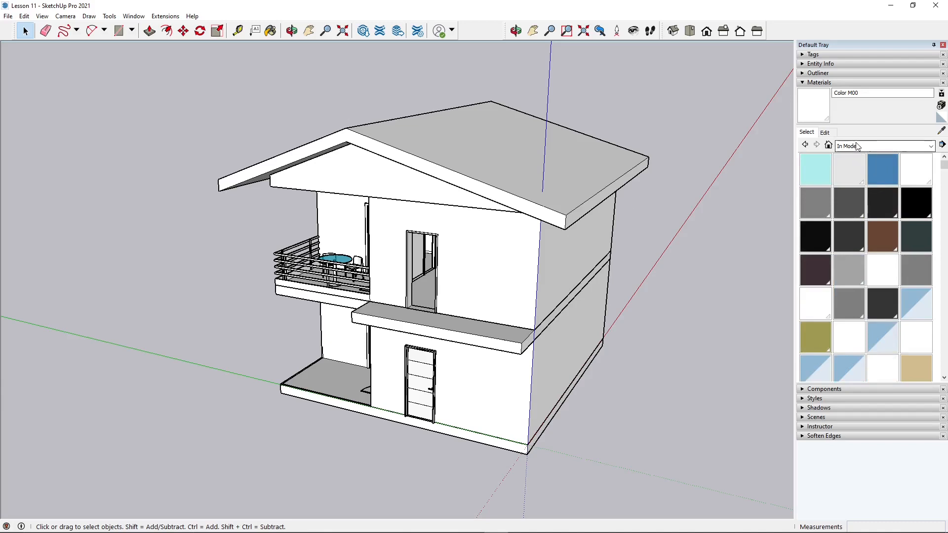
left_click(931, 146)
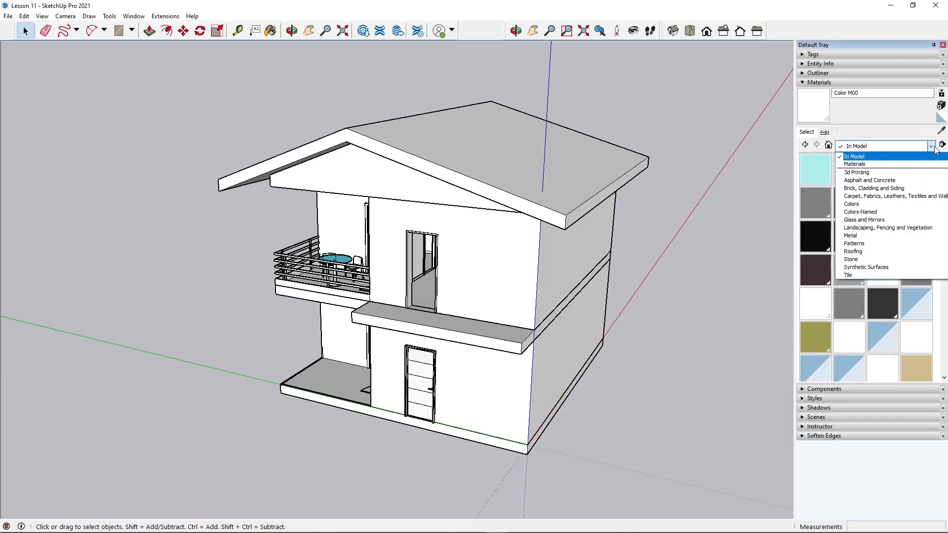
left_click(871, 167)
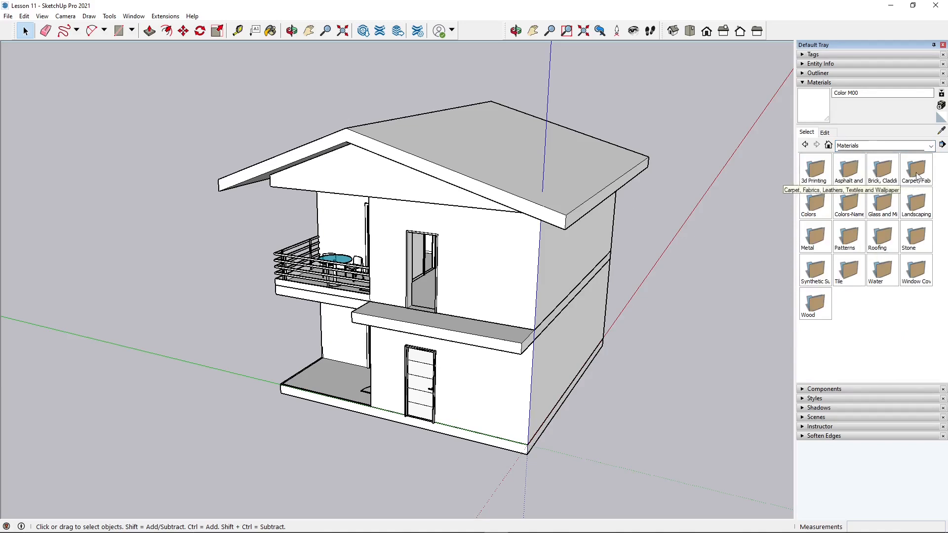
Examine the options for opening or creating a material collection and the list of available collections, without choosing any.
left_click(942, 145)
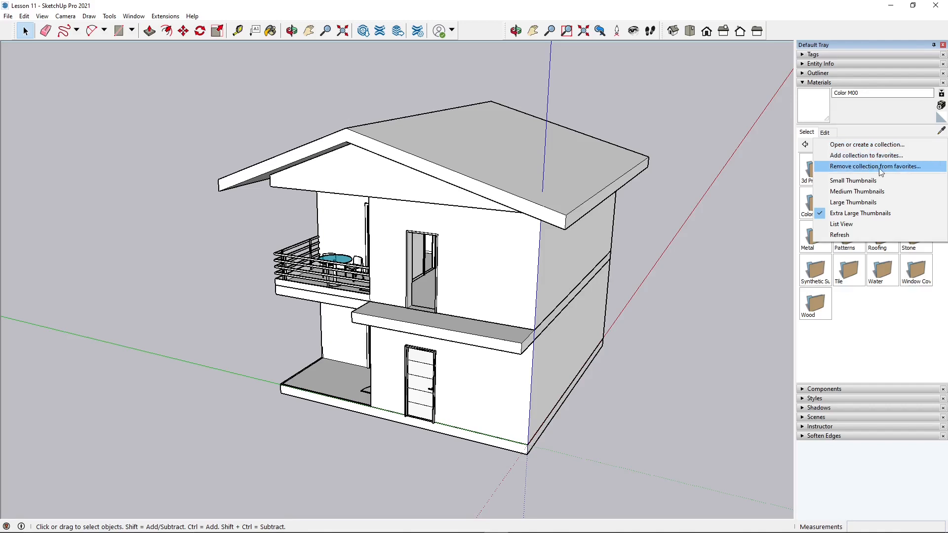
left_click(860, 145)
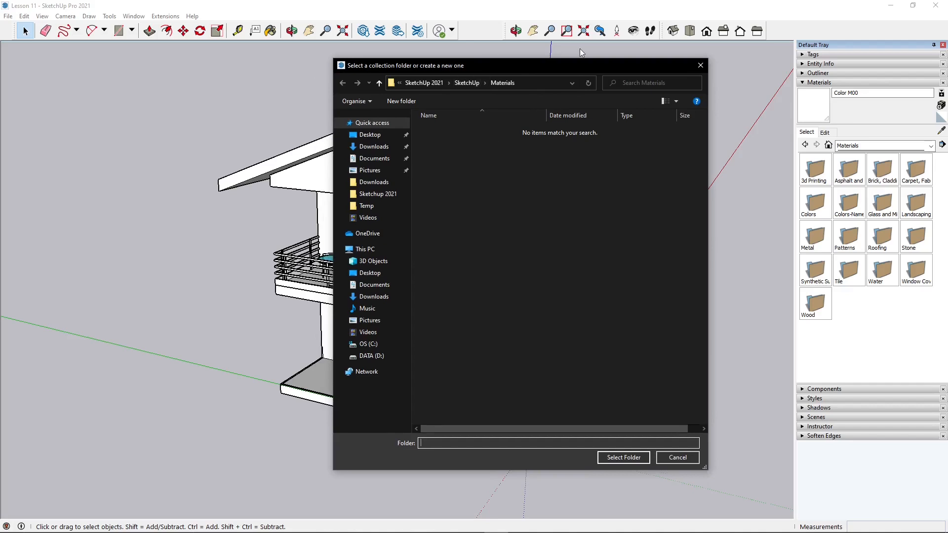
left_click(701, 65)
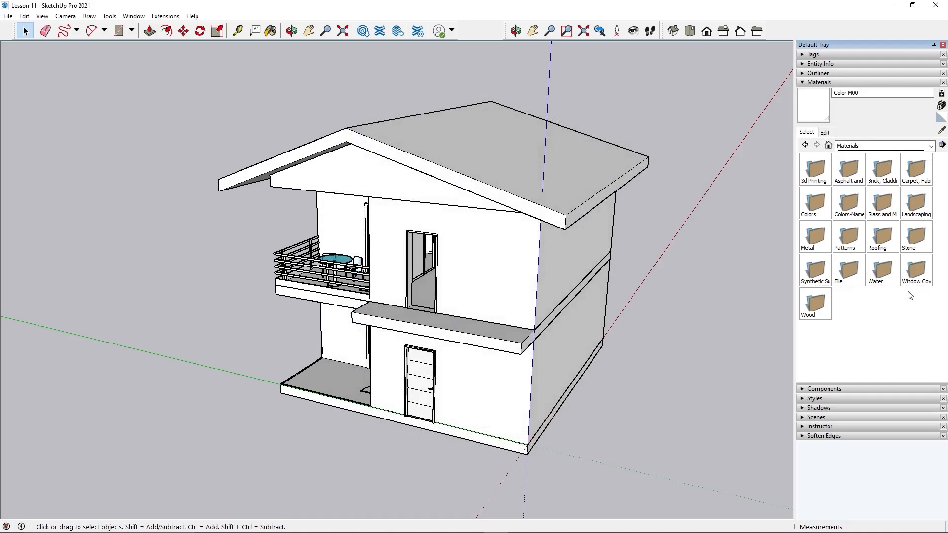
left_click(932, 146)
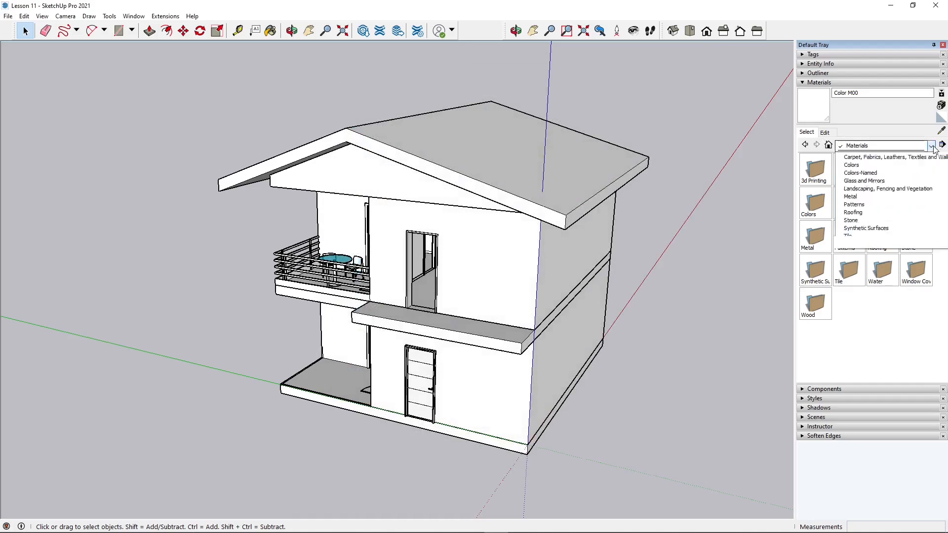
left_click(933, 146)
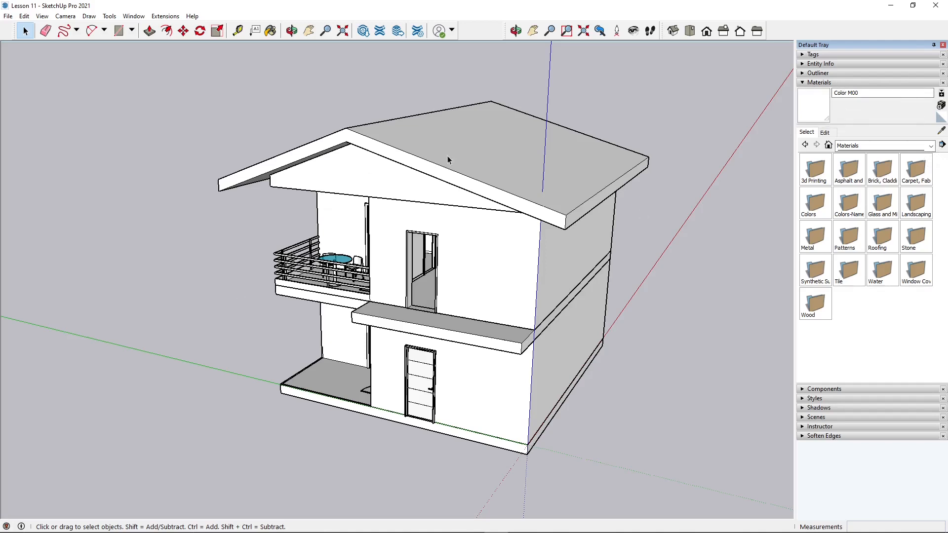
Rename the current material as White Color, and display and enlarge the secondary selection pane beneath the library folders.
left_click(858, 95)
type("White Color")
left_click(941, 94)
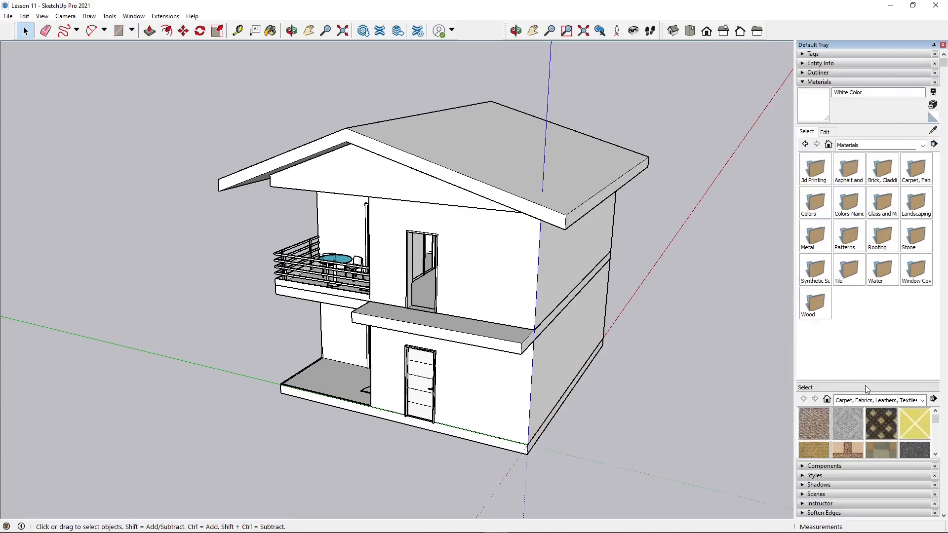
left_click_drag(866, 383, 867, 327)
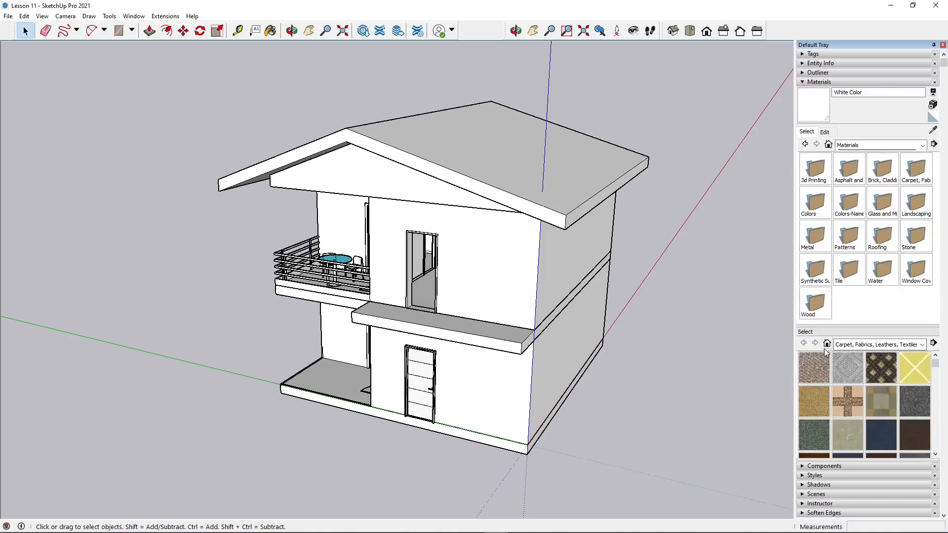
View the Roofing collection in the secondary selection pane and return that pane to the Materials folders.
left_click(853, 346)
left_click(852, 426)
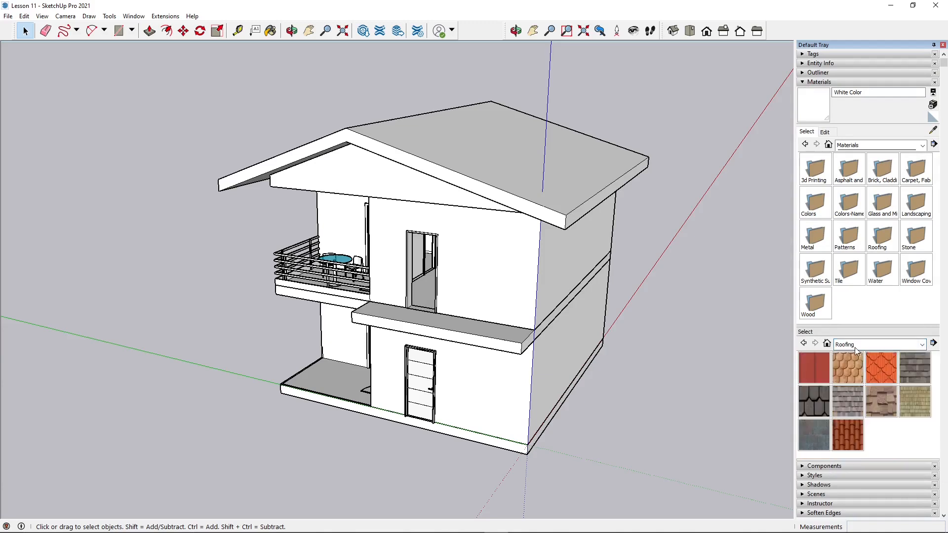
left_click(855, 345)
scroll(856, 381, "up", 1)
left_click(856, 363)
Set the secondary selection pane to show the In Model materials and glance through their swatches.
left_click(853, 346)
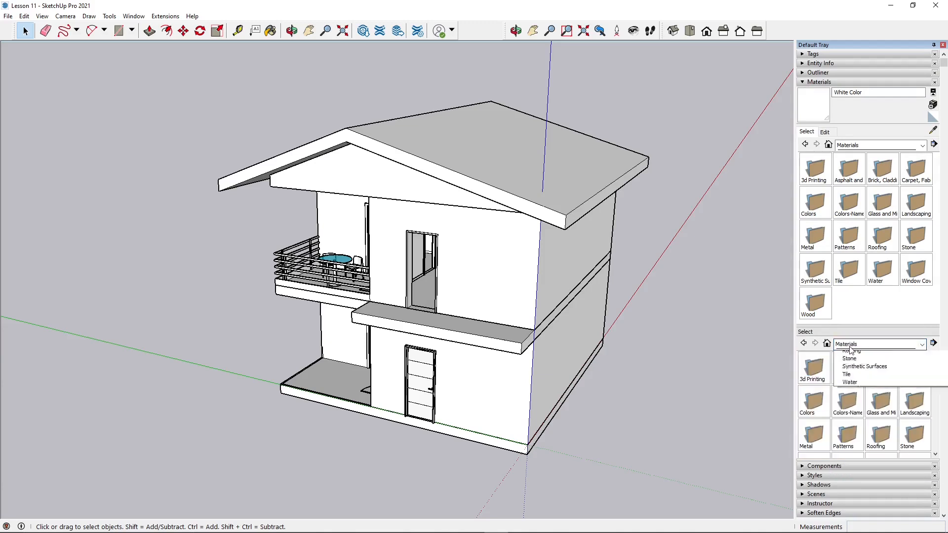
left_click(853, 354)
left_click(854, 345)
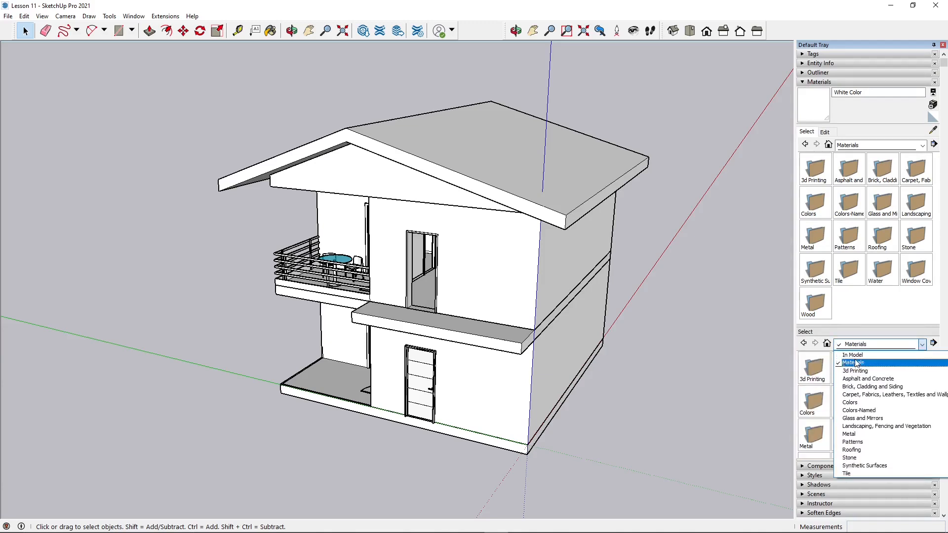
left_click(858, 353)
left_click(858, 352)
left_click(859, 355)
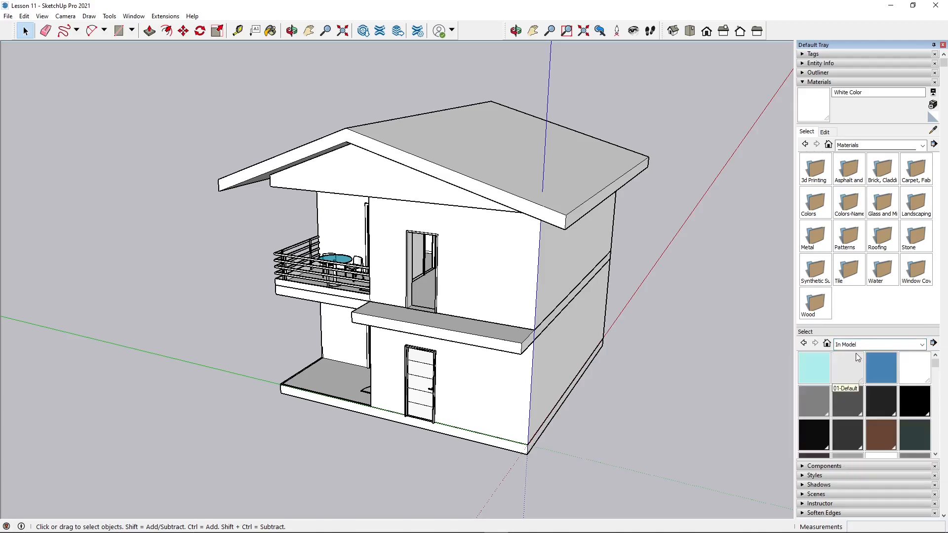
scroll(861, 400, "down", 2)
scroll(840, 410, "up", 2)
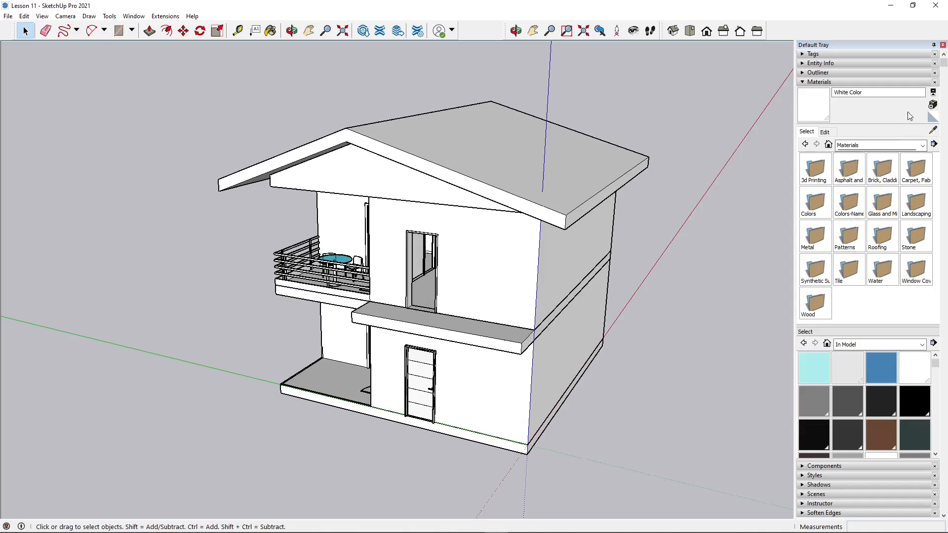
View the name, color, texture and opacity settings for creating a new material, and close them without creating one.
left_click(934, 105)
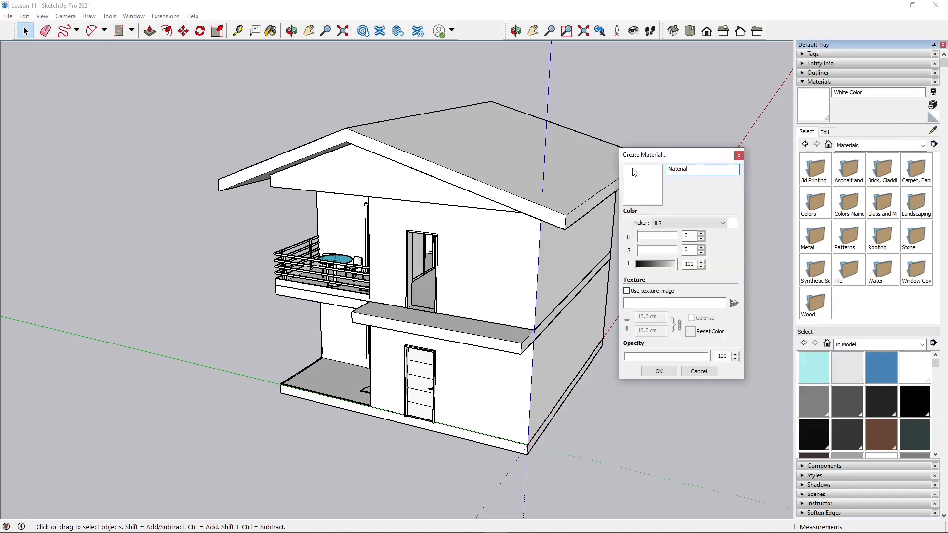
left_click_drag(660, 154, 682, 140)
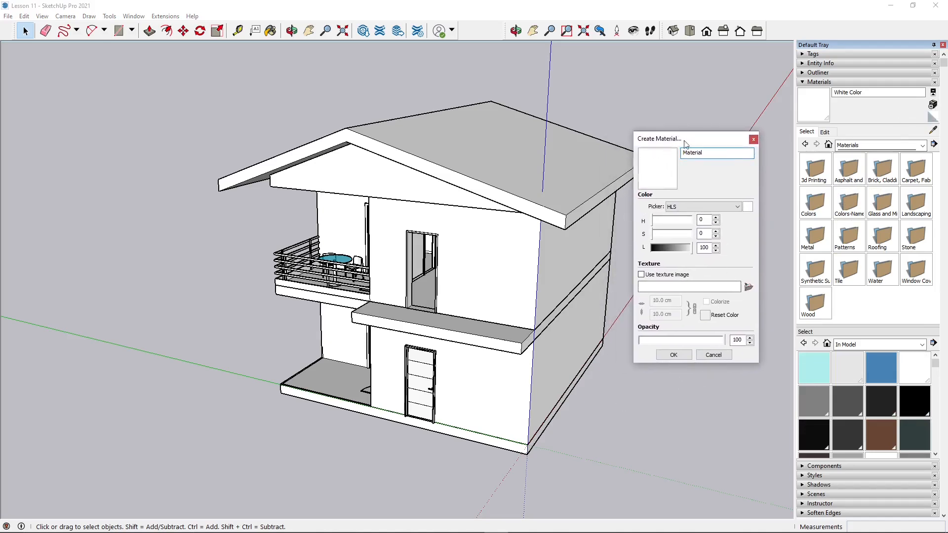
left_click(754, 139)
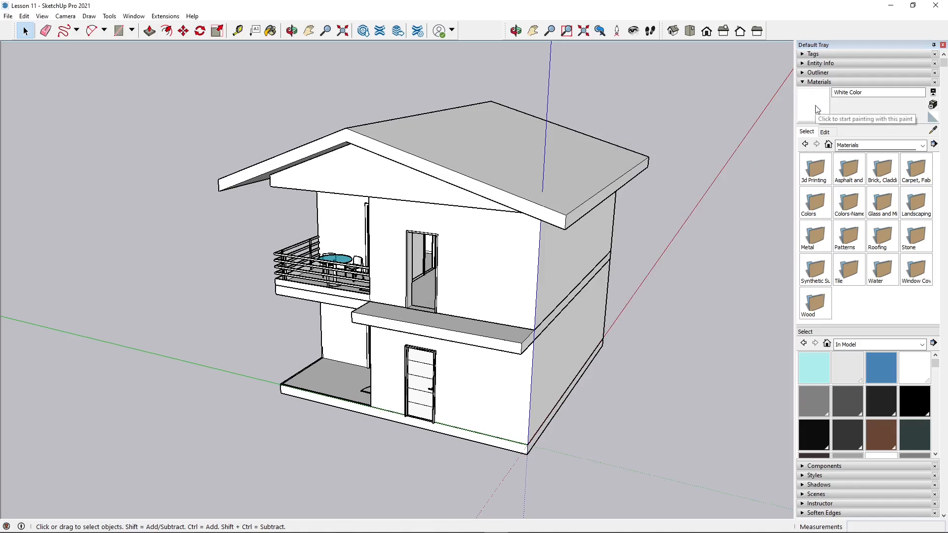